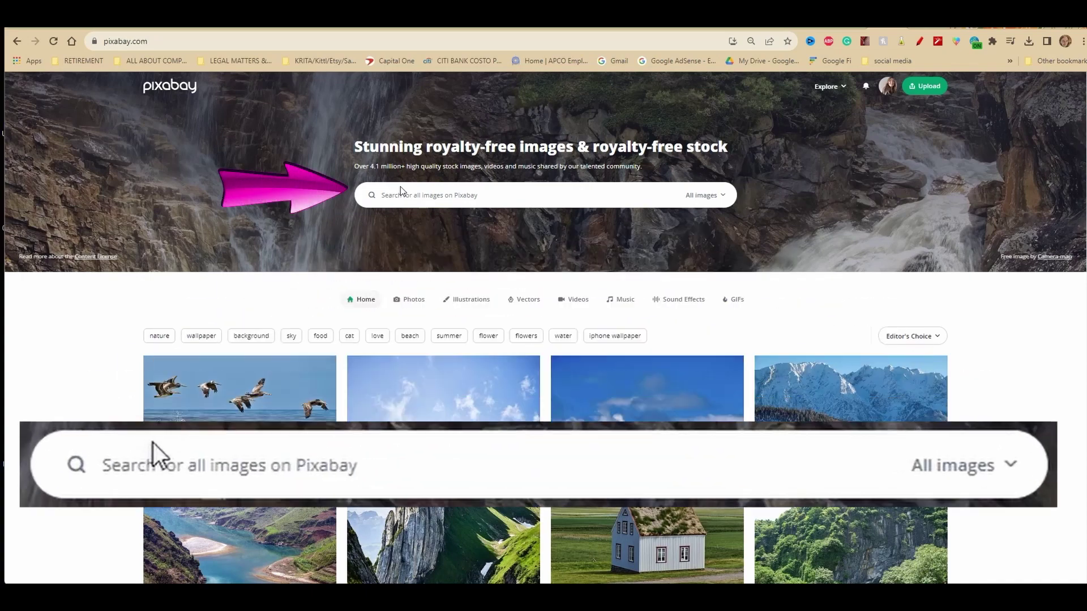
# - Search Pixabay for "old metal" images
pyautogui.click(433, 196)
pyautogui.write('old metal')
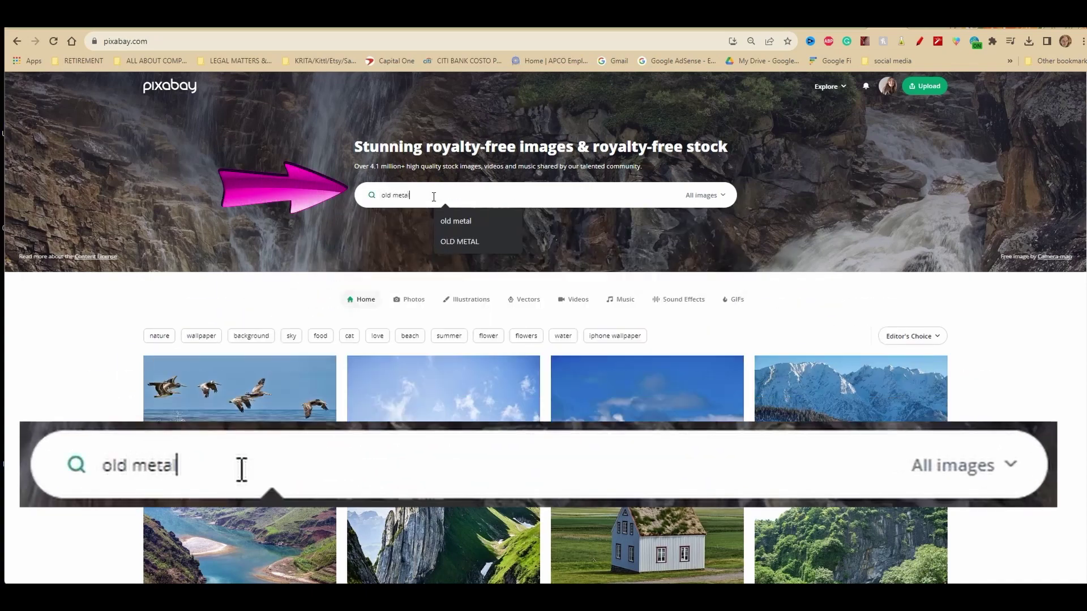
pyautogui.press('Return')
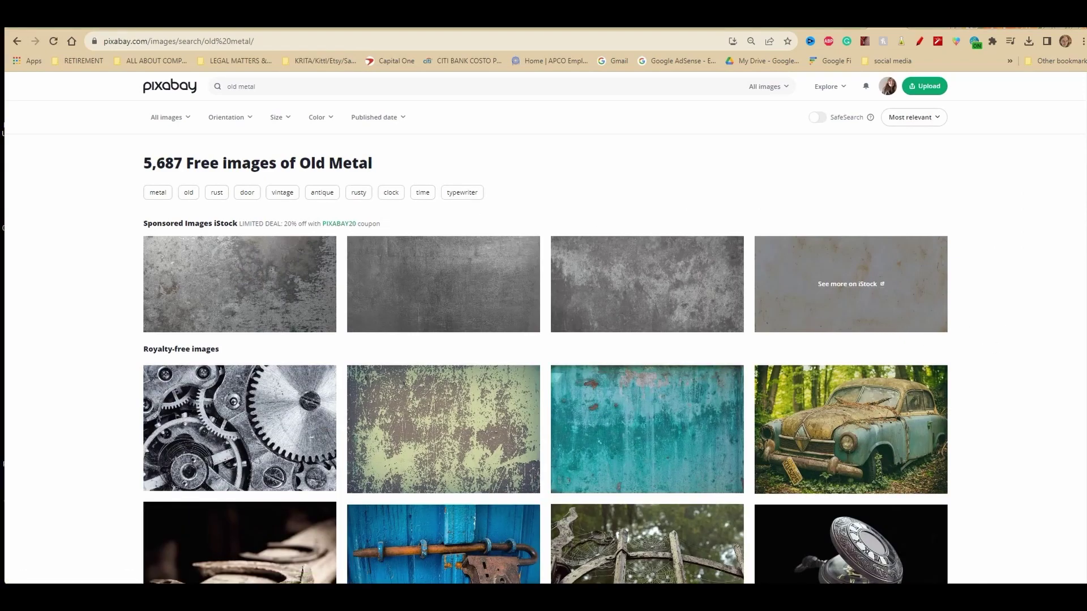
# - Browse the old metal results and open the rusty, white-streaked metal sheet texture photo above the empty brown frame
pyautogui.scroll(-15, 1012, 250)
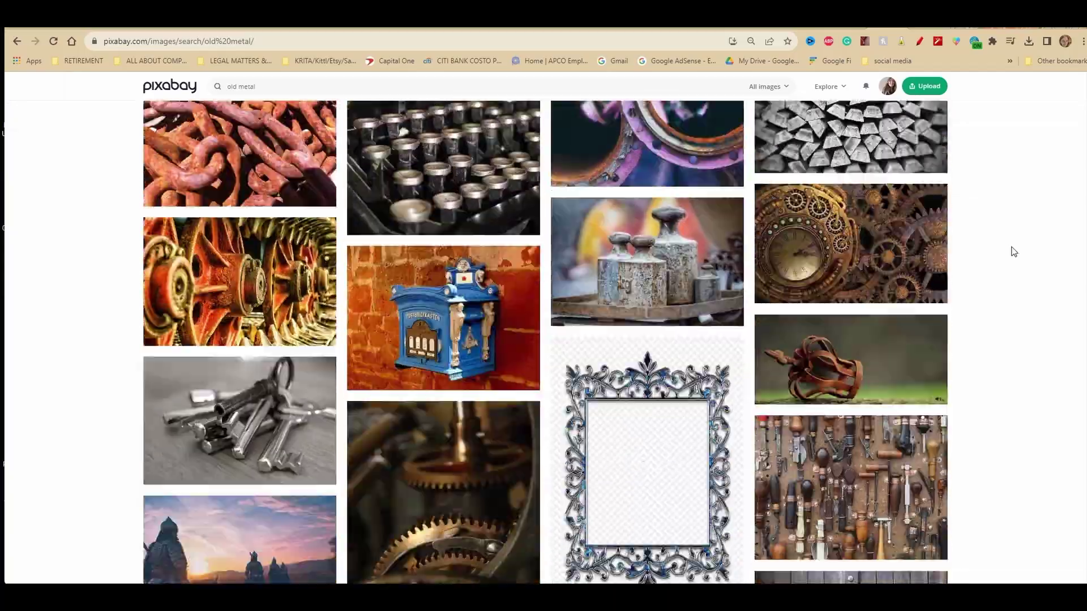
pyautogui.scroll(-20, 1013, 252)
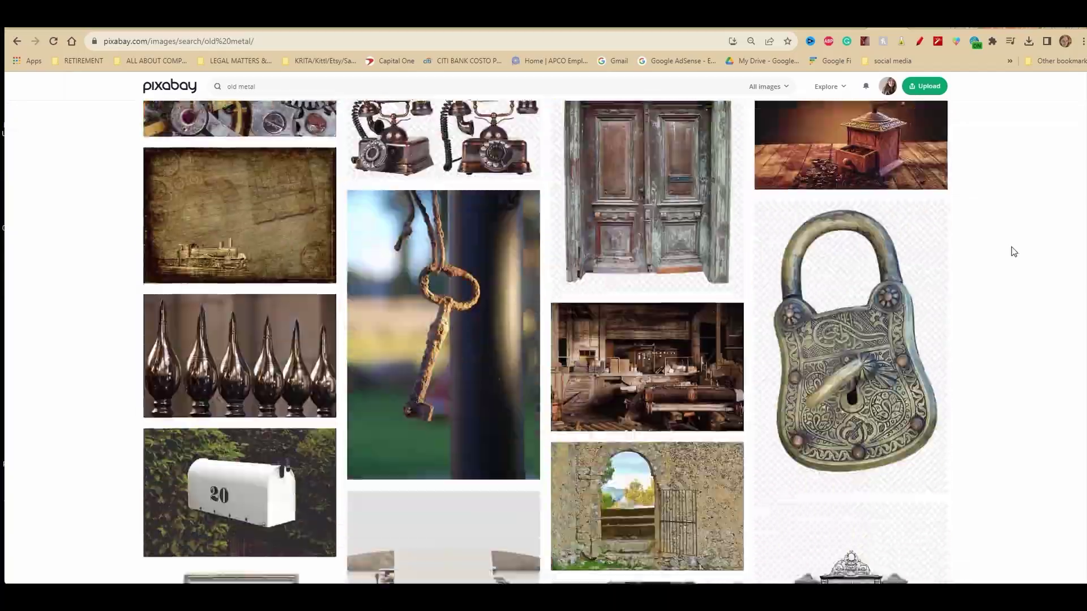
pyautogui.scroll(-20, 1014, 251)
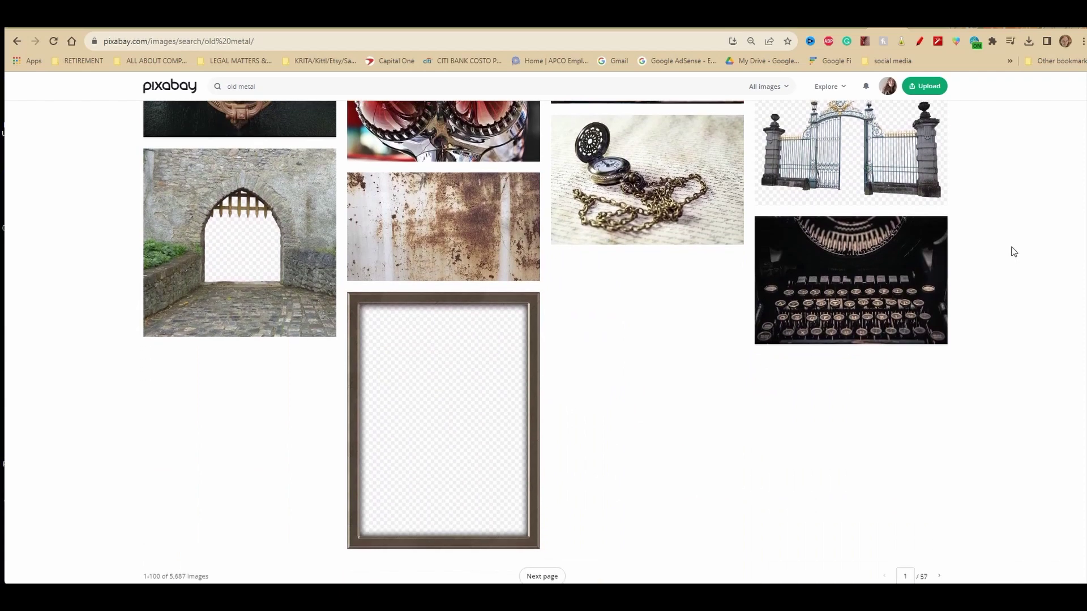
pyautogui.moveTo(401, 252)
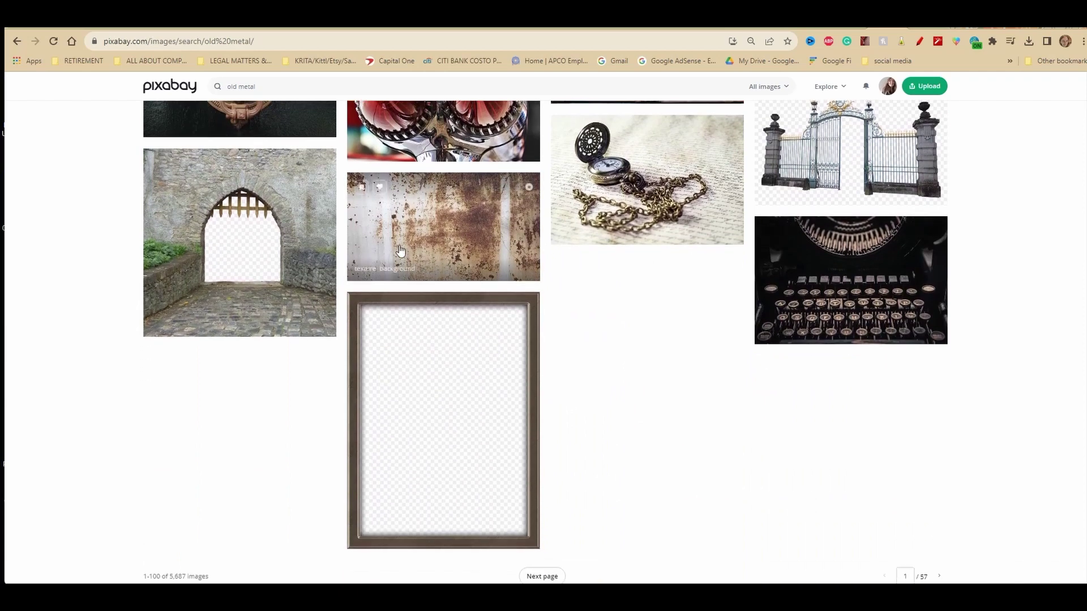
pyautogui.click(426, 230)
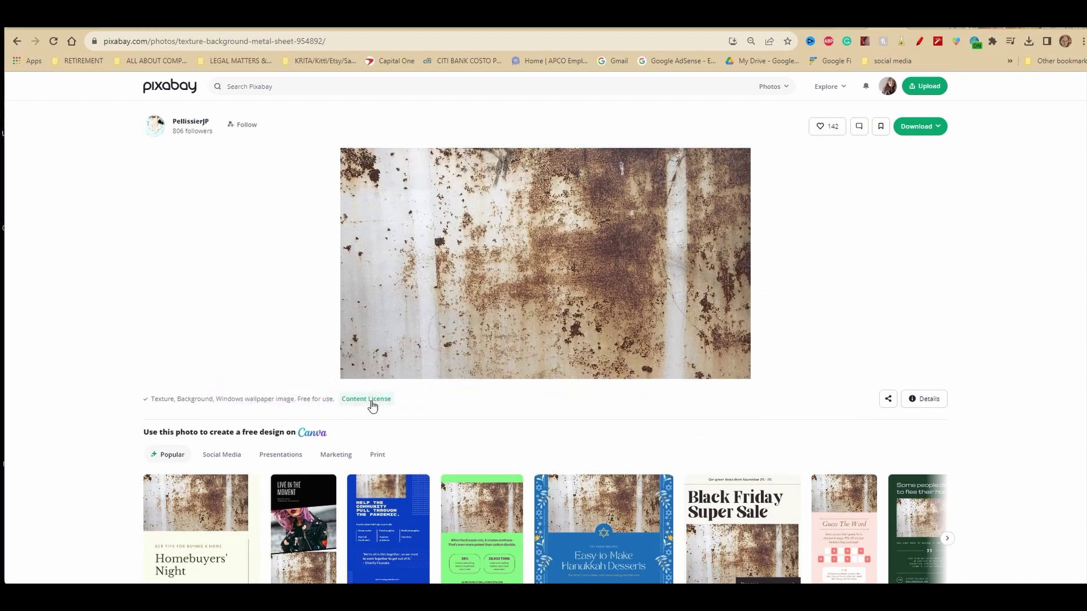
# - Review the content license summary of the rusty metal photo and download the image
pyautogui.click(371, 400)
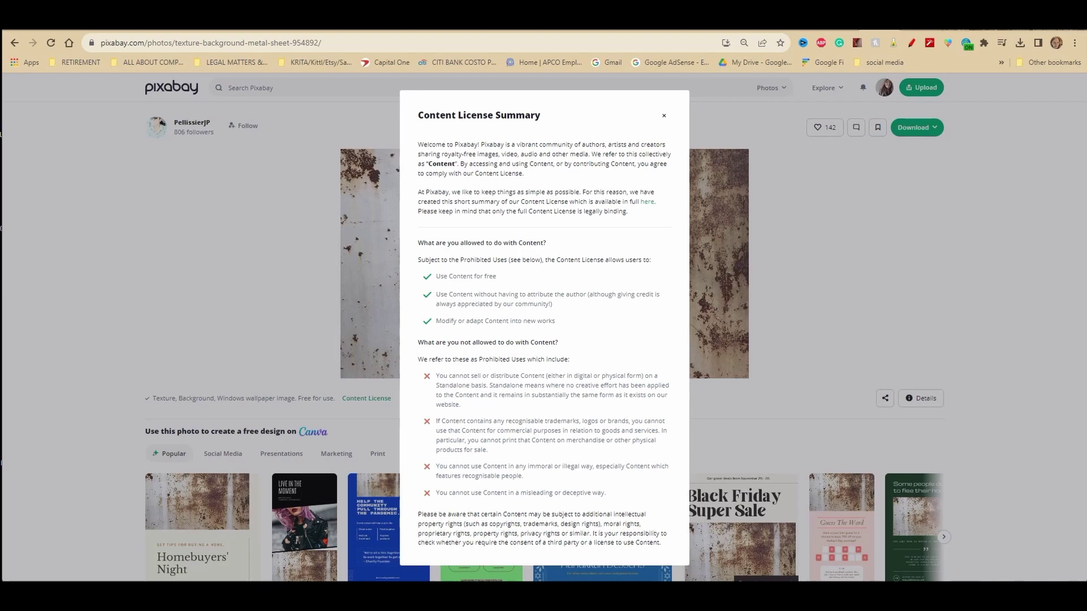
pyautogui.click(664, 115)
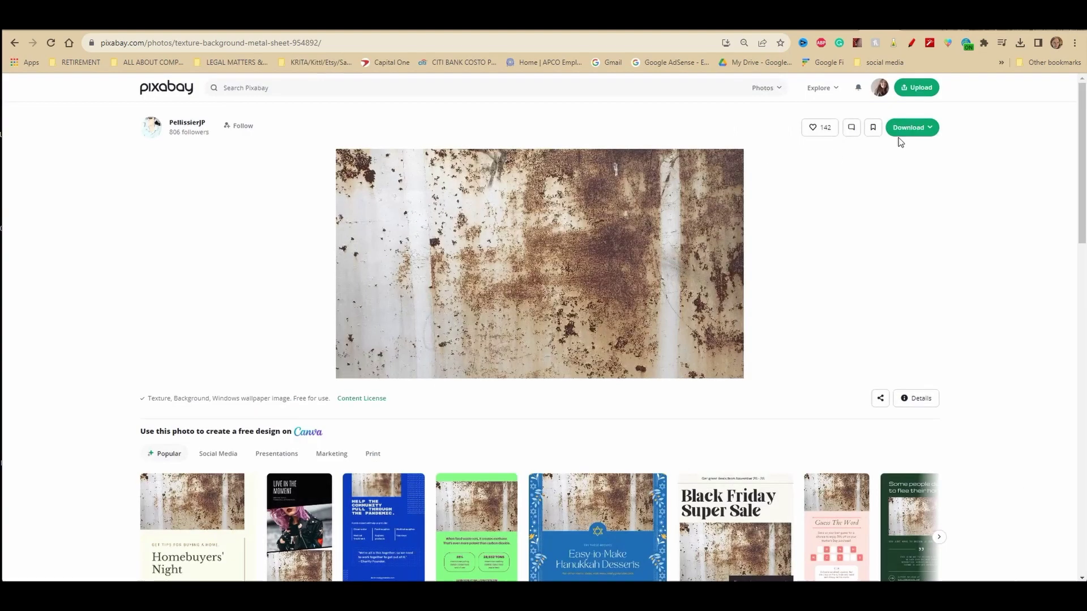
pyautogui.click(931, 129)
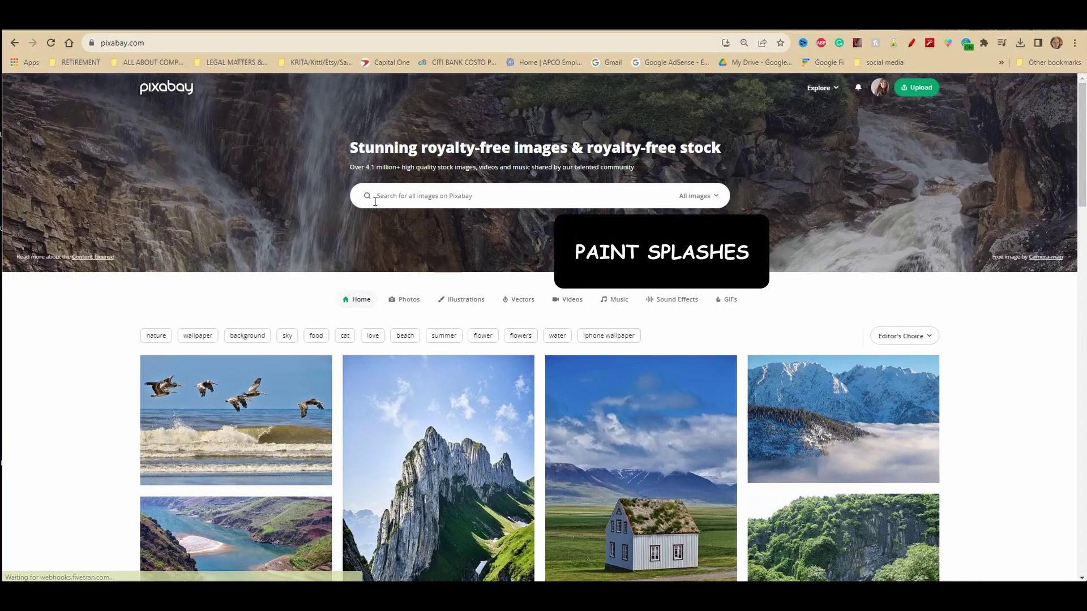
# - Search Pixabay for "paint splashes" images
pyautogui.click(392, 193)
pyautogui.write('pa')
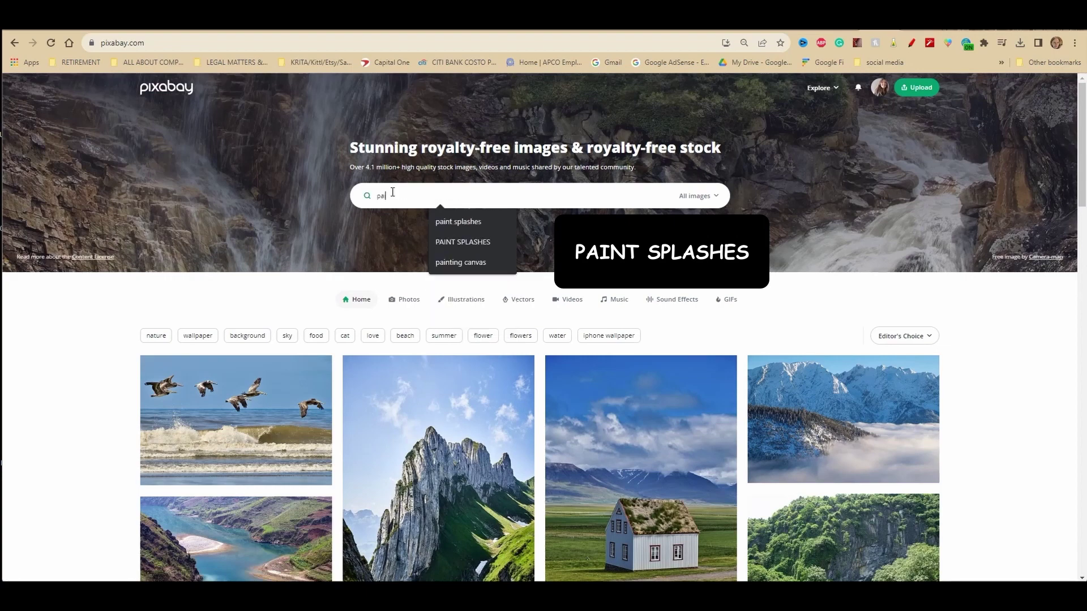
pyautogui.write('int splashes')
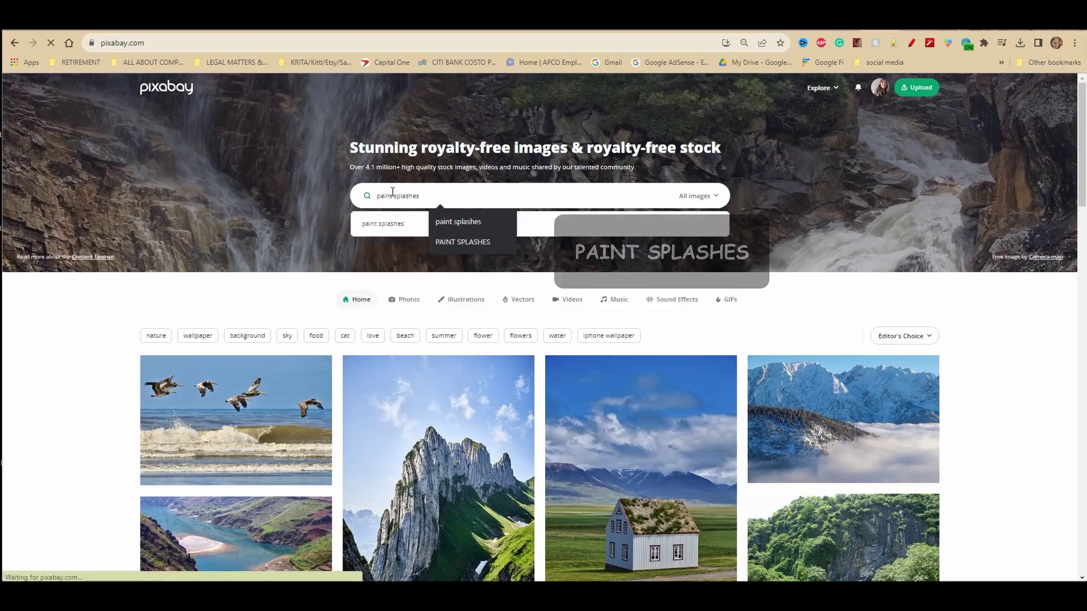
pyautogui.press('Return')
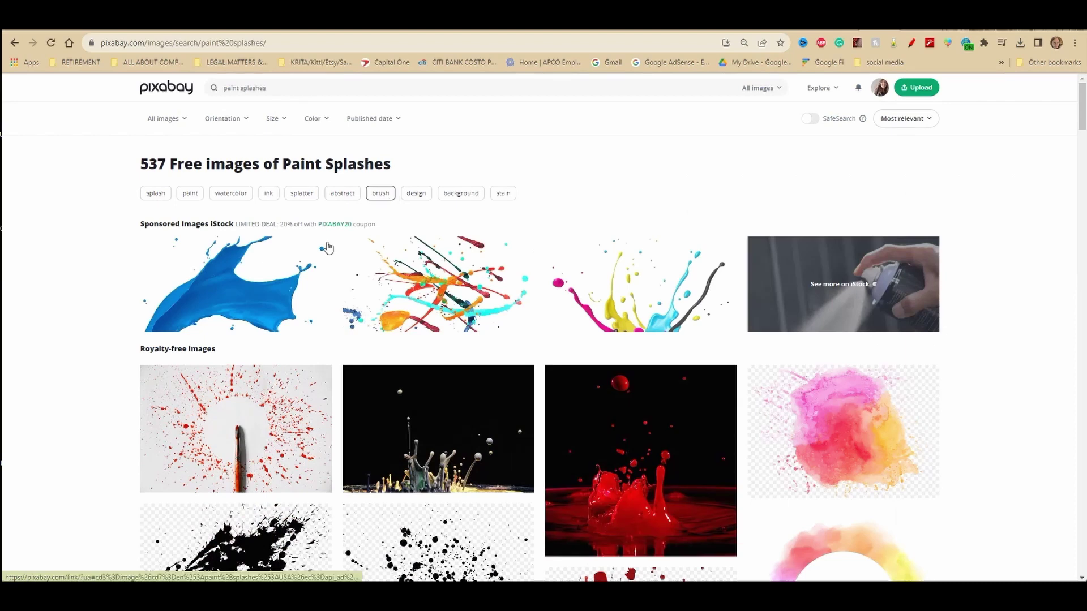
# - Browse the paint splash results and open the graphic of scattered black paint drops on a transparent background
pyautogui.scroll(-4, 646, 416)
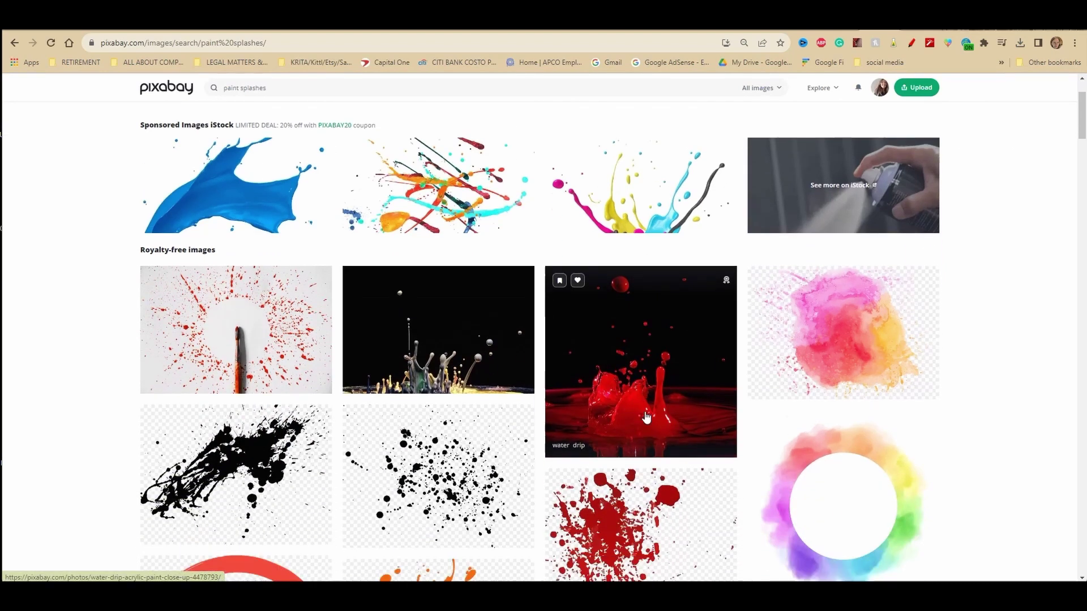
pyautogui.scroll(-4, 647, 417)
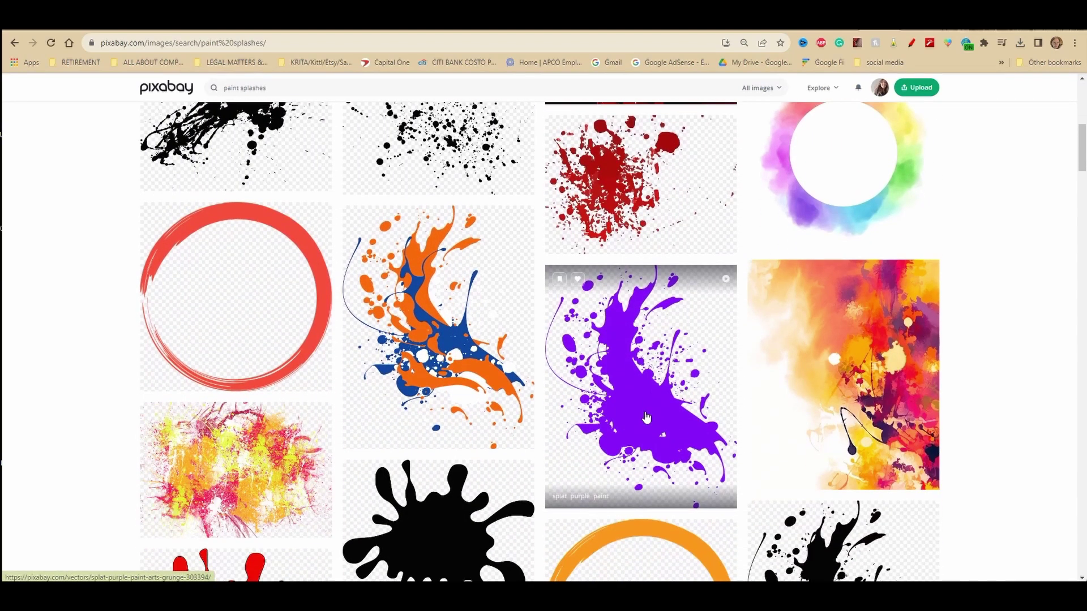
pyautogui.scroll(-3, 645, 417)
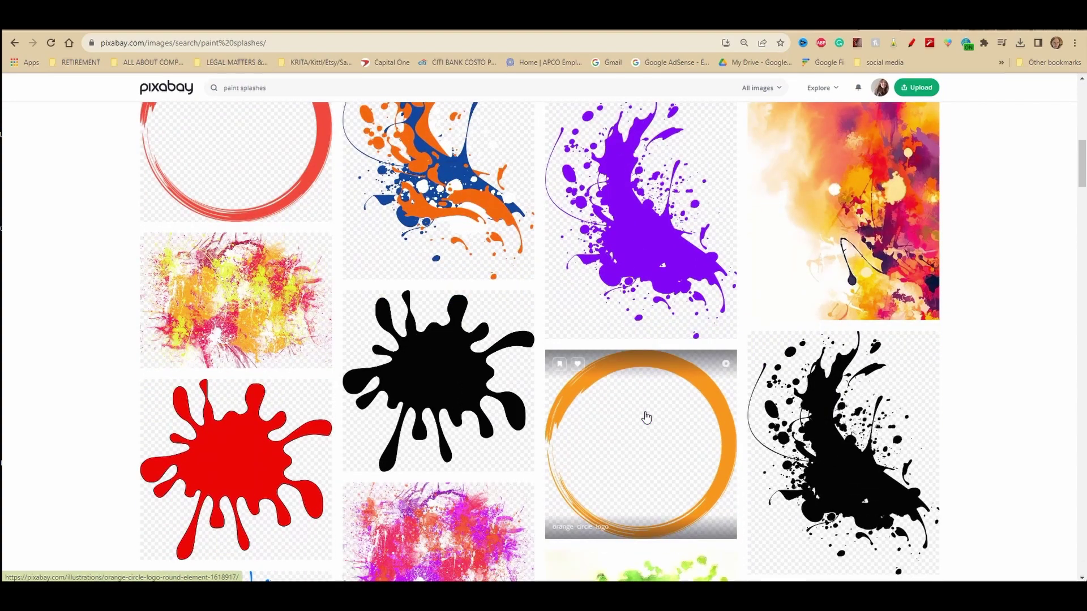
pyautogui.scroll(7, 643, 417)
pyautogui.click(420, 359)
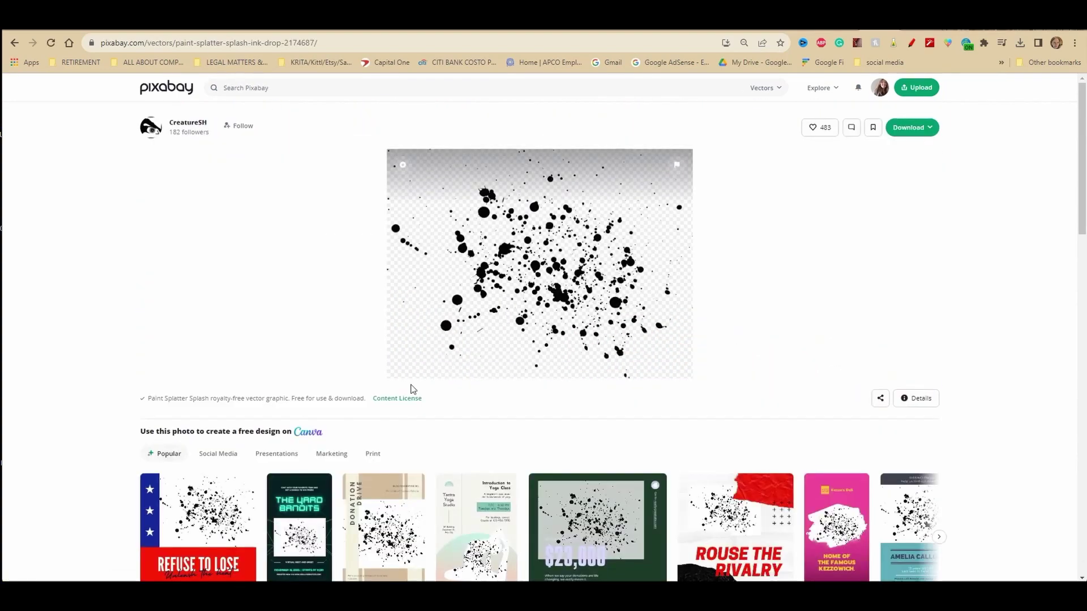
# - Review the paint splatter's content license summary and download the graphic as a 1280×958 PNG
pyautogui.click(394, 401)
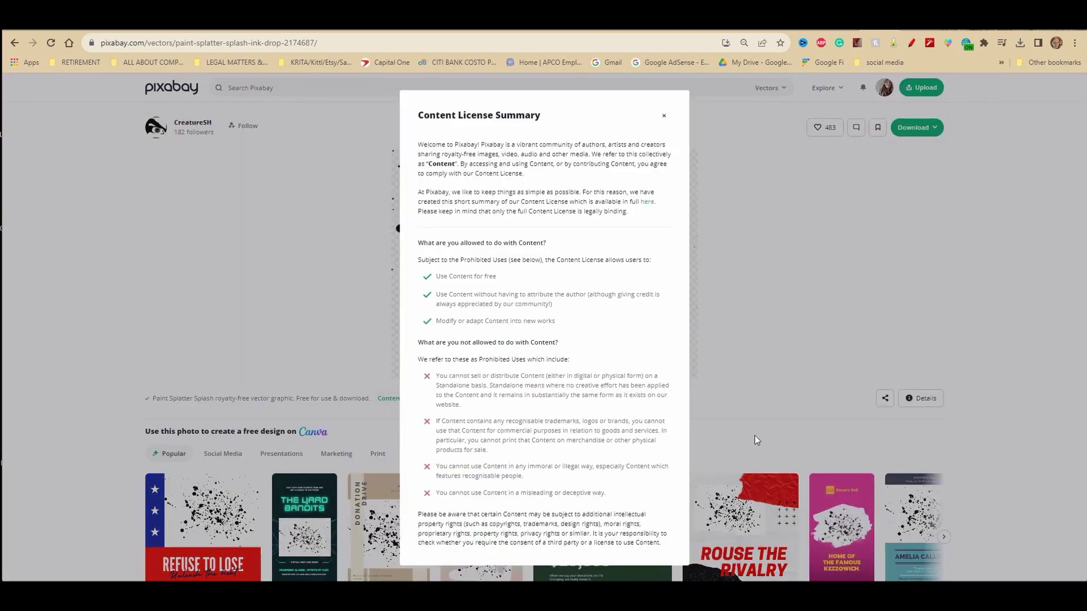
pyautogui.click(664, 116)
pyautogui.click(930, 128)
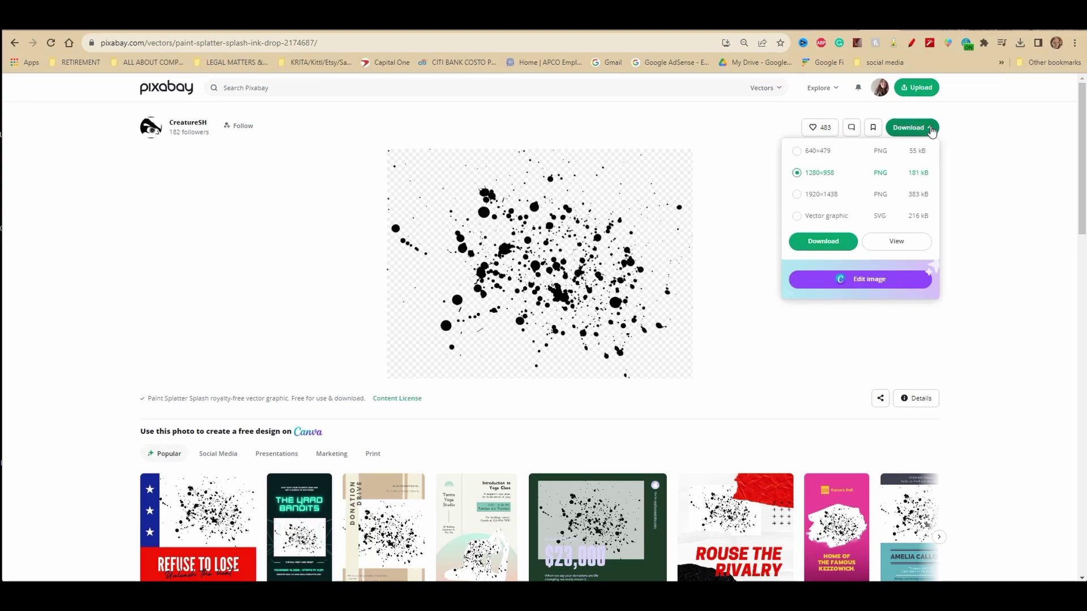
pyautogui.click(827, 243)
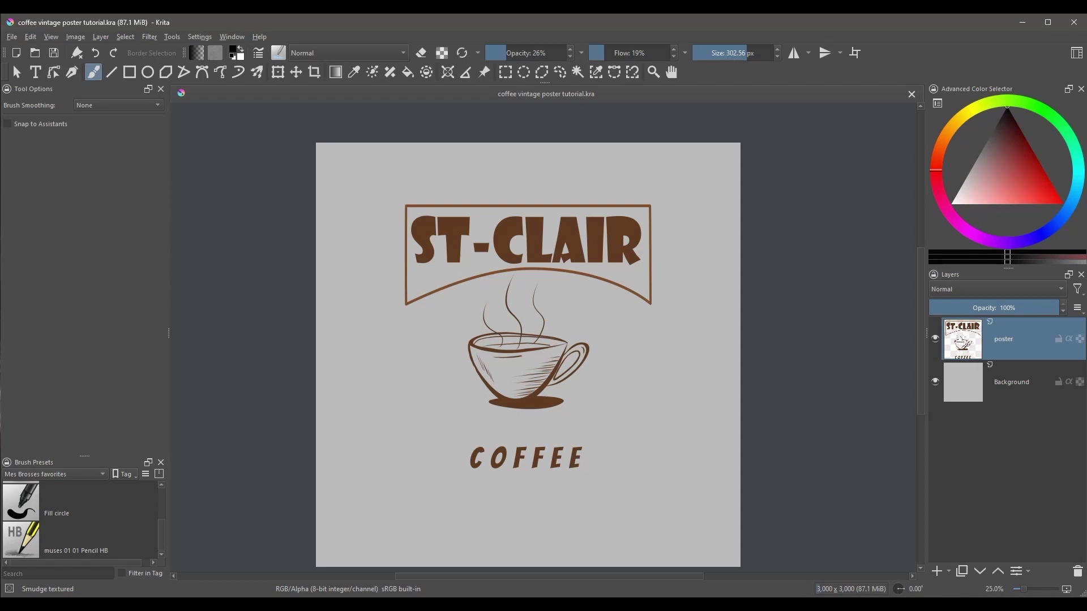
# - In Krita, import paint-2174687_1280.png and texture-954892_1280.jpg from Downloads as new layers in the coffee poster
pyautogui.click(100, 38)
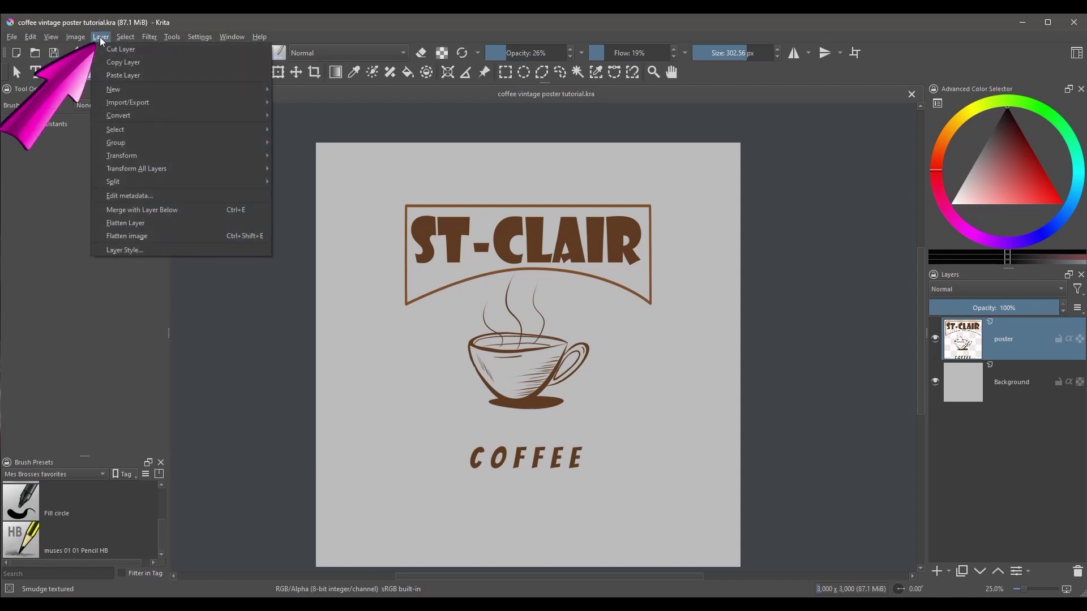
pyautogui.moveTo(156, 102)
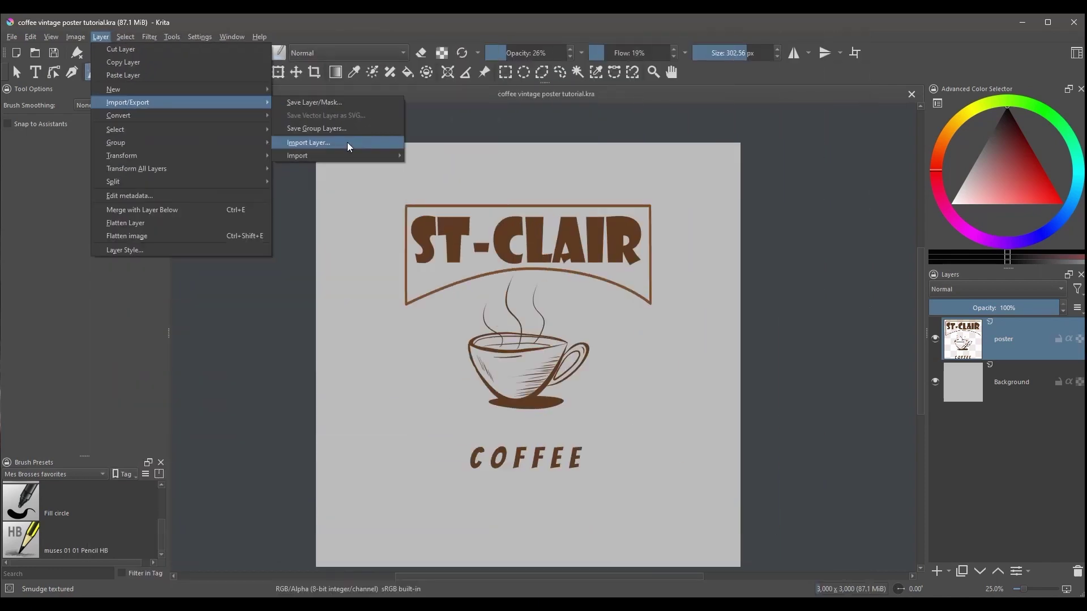
pyautogui.click(727, 318)
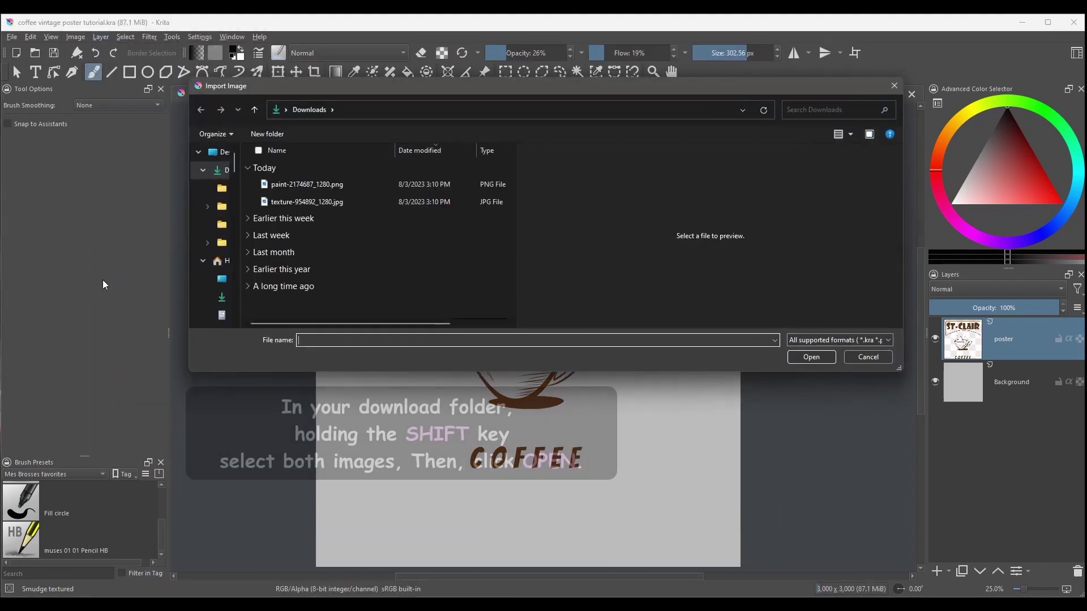
pyautogui.click(348, 185)
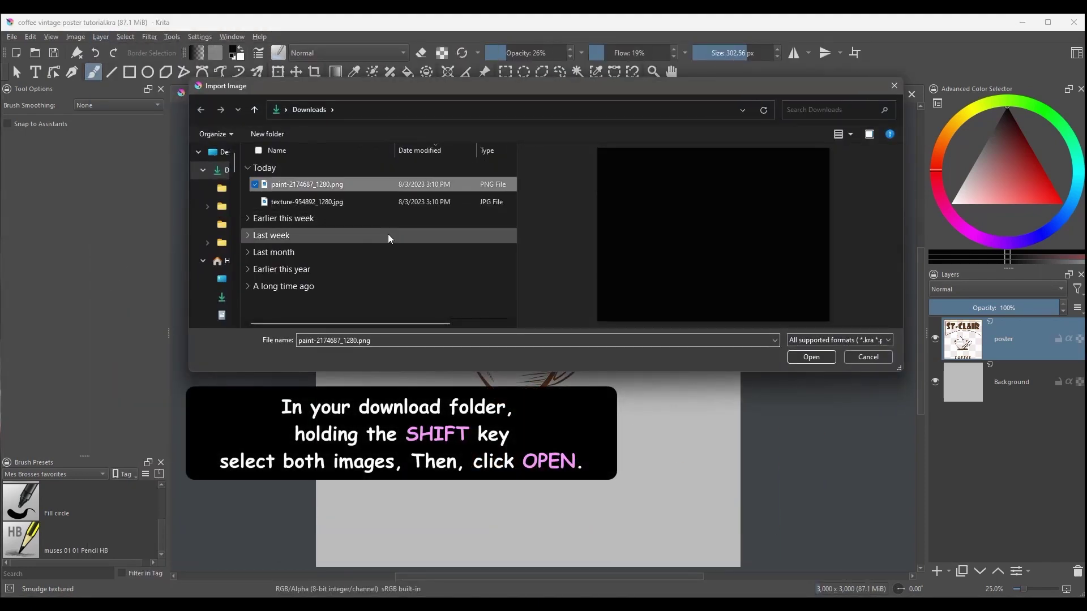
pyautogui.keyDown('shift'); pyautogui.click(337, 202); pyautogui.keyUp('shift')
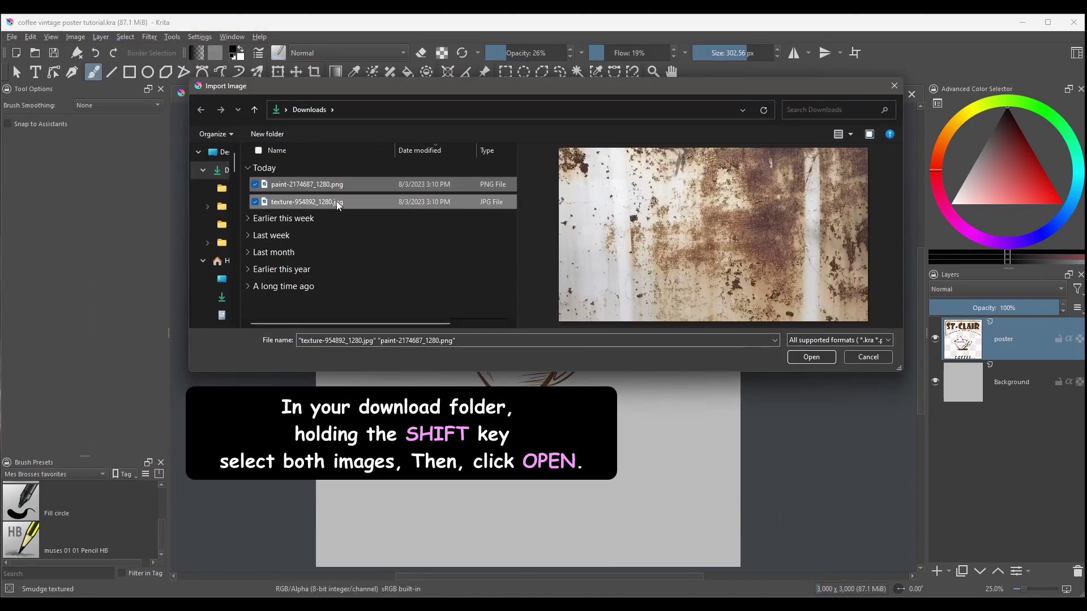
pyautogui.click(812, 355)
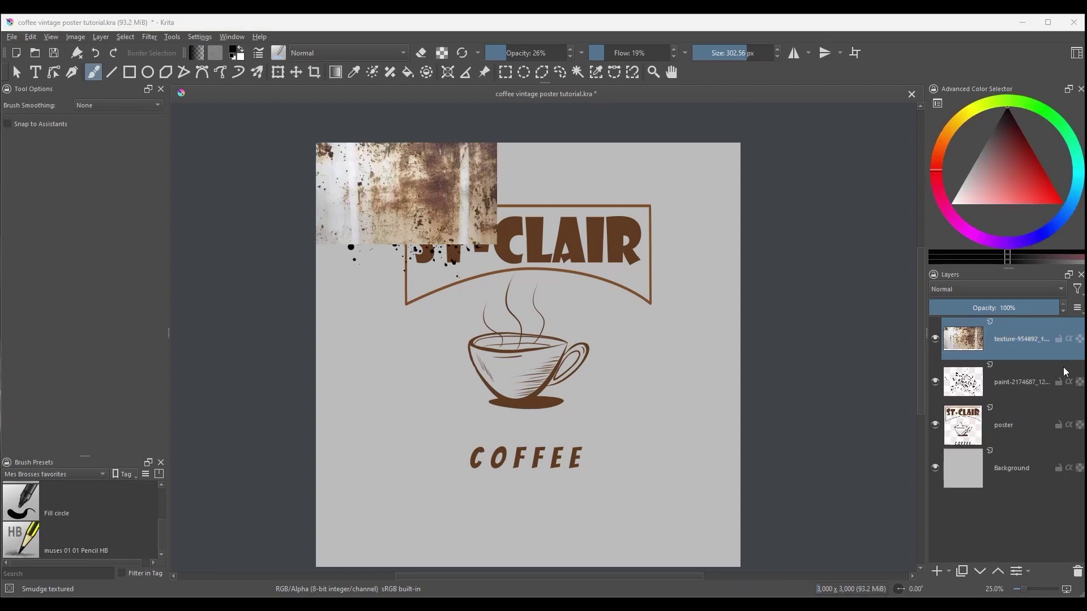
# - Hide the paint splatter layer and scale the metal texture layer proportionally from its lower-right corner to cover the whole canvas
pyautogui.click(935, 383)
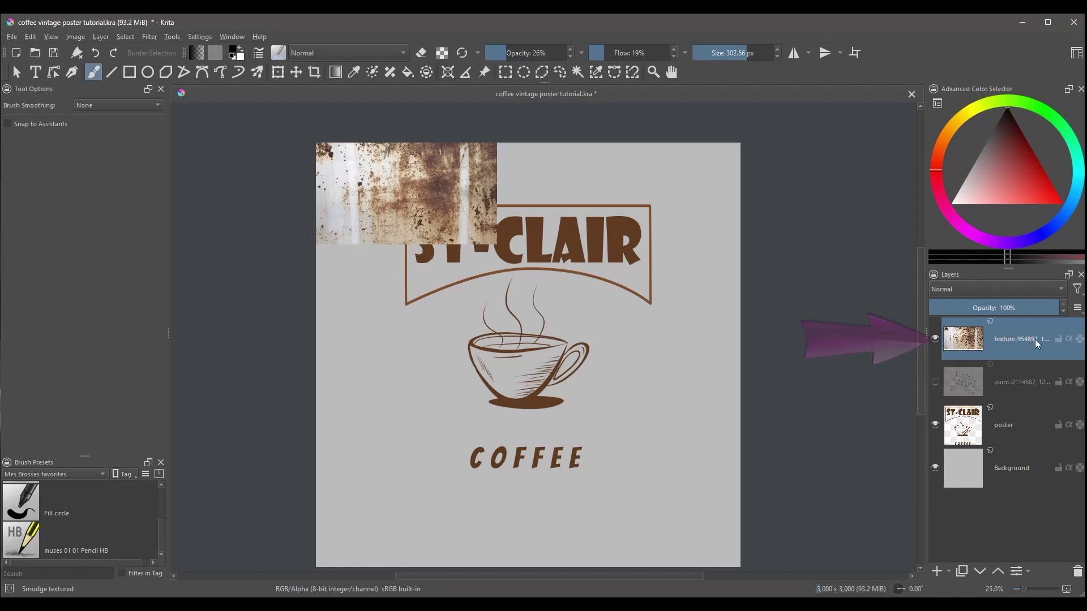
pyautogui.click(278, 72)
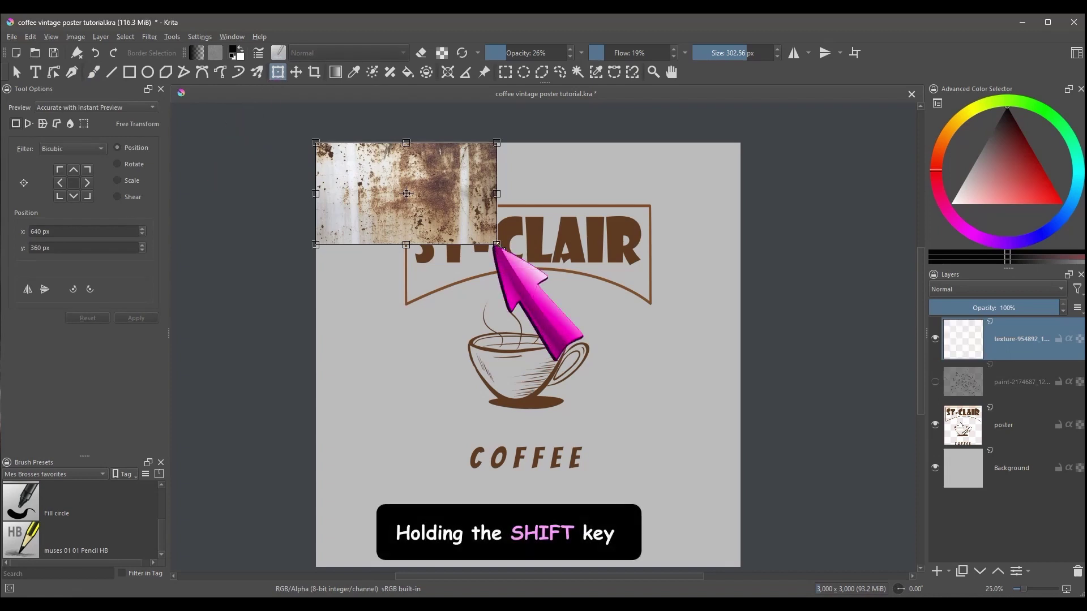
pyautogui.moveTo(496, 245); pyautogui.dragTo(1031, 599)
pyautogui.press('Return')
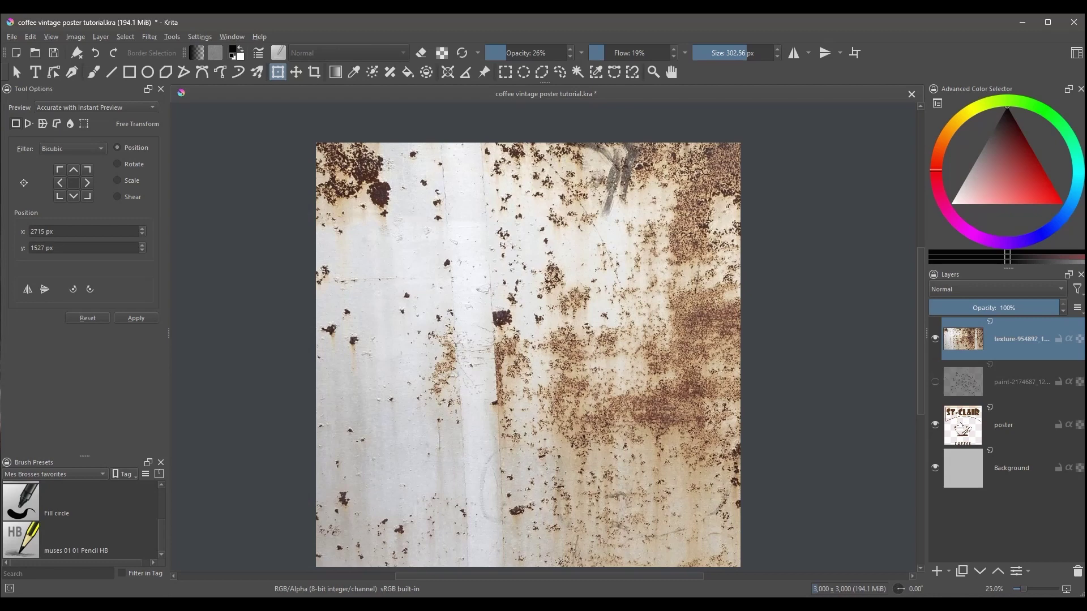
# - Set the metal texture layer's blending mode to Overlay and its opacity to 59%
pyautogui.click(1062, 290)
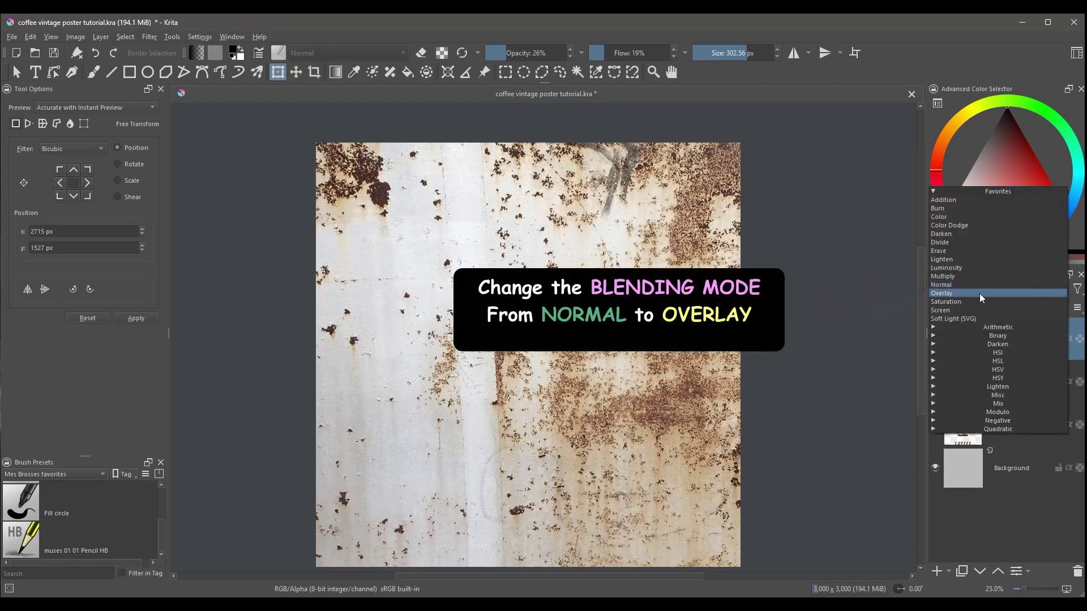
pyautogui.click(982, 297)
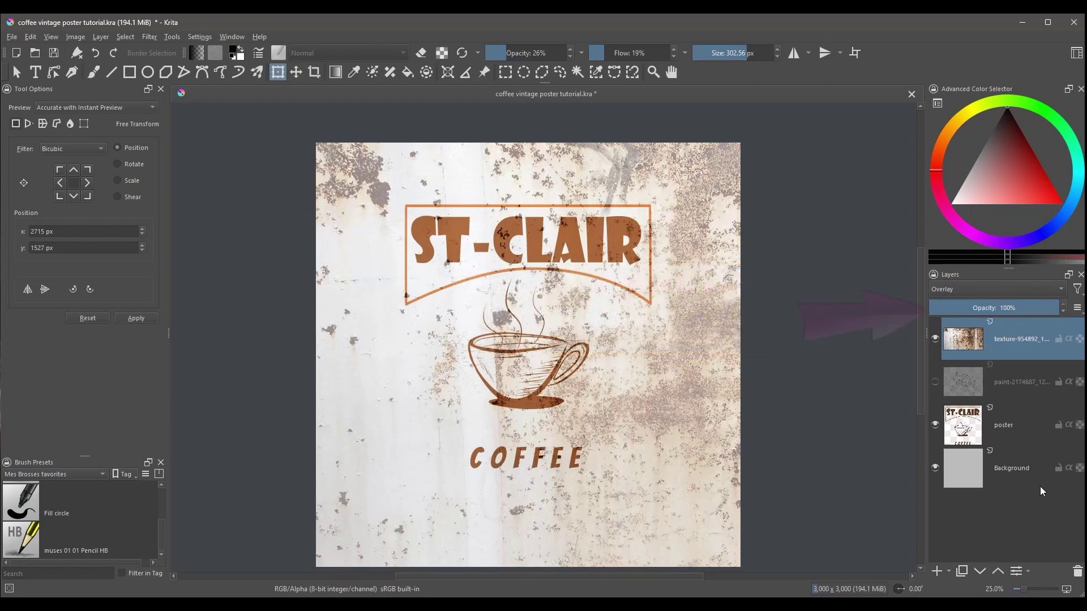
pyautogui.moveTo(1036, 307); pyautogui.dragTo(1006, 308)
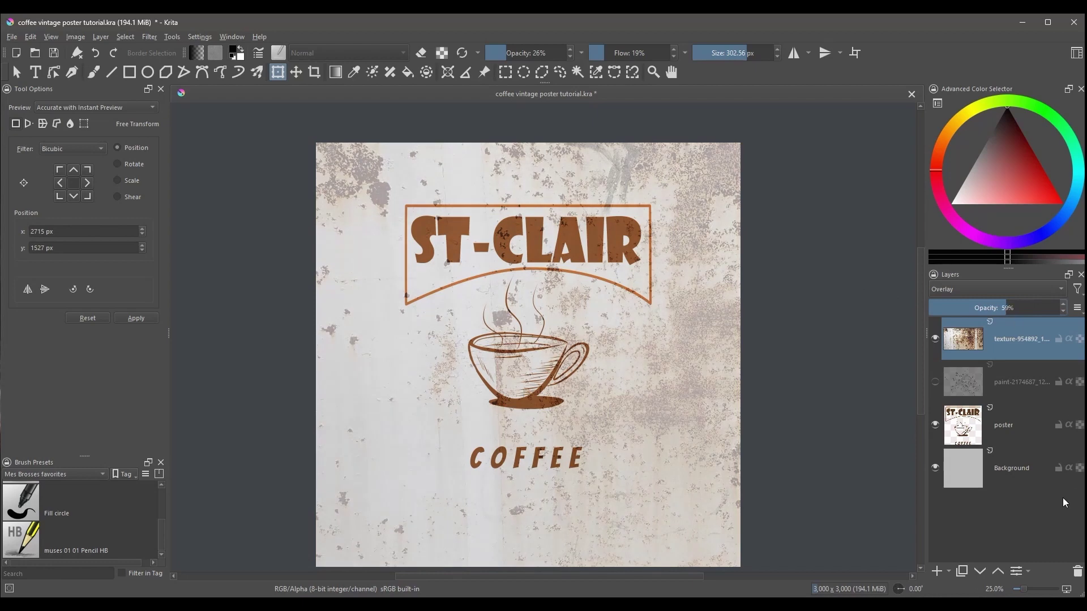
# - Apply an HSV/HSL adjustment to the metal texture layer with saturation -34 and lightness 16
pyautogui.hotkey('ctrl', 'u')
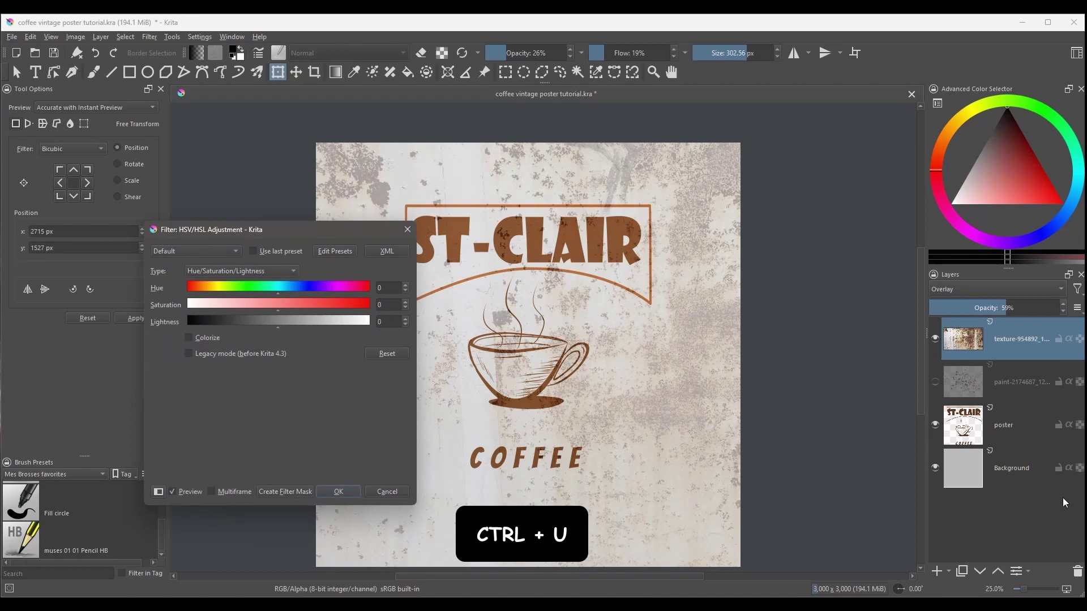
pyautogui.moveTo(268, 229); pyautogui.dragTo(225, 233)
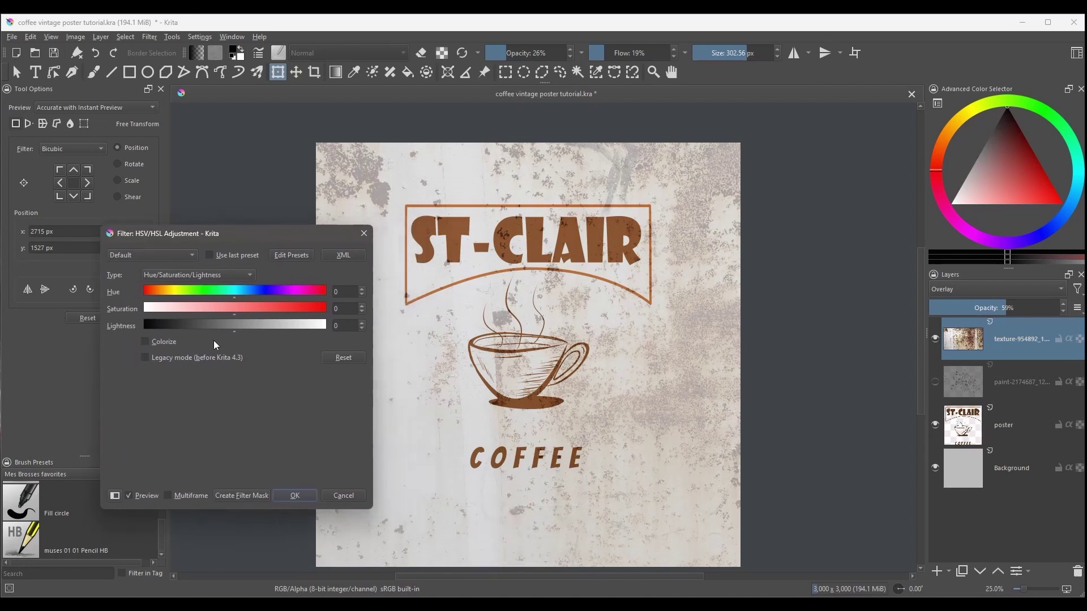
pyautogui.moveTo(235, 315); pyautogui.dragTo(215, 314)
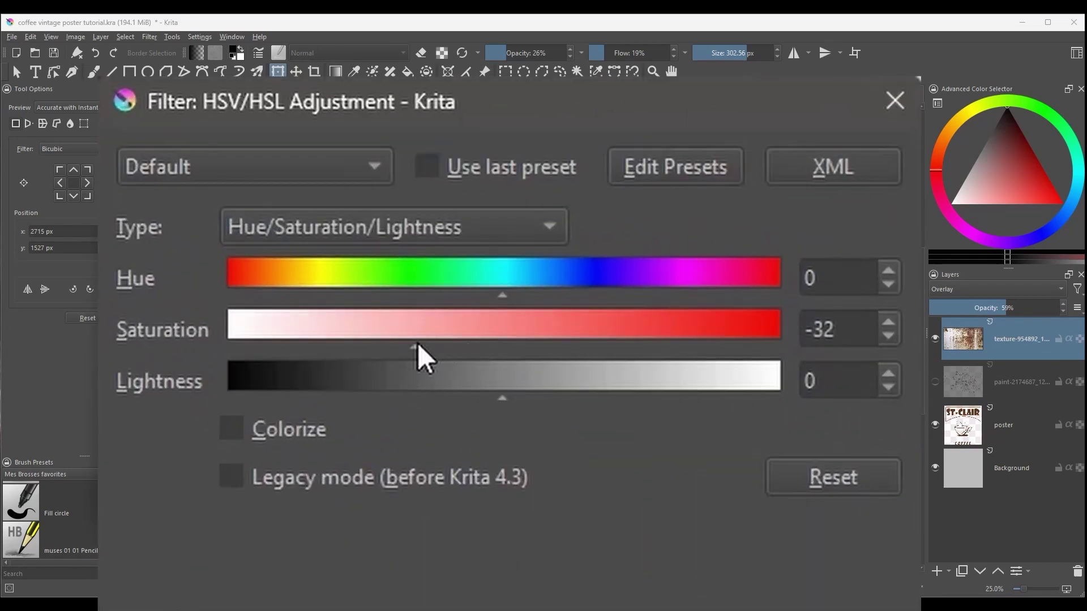
pyautogui.moveTo(504, 398); pyautogui.dragTo(545, 399)
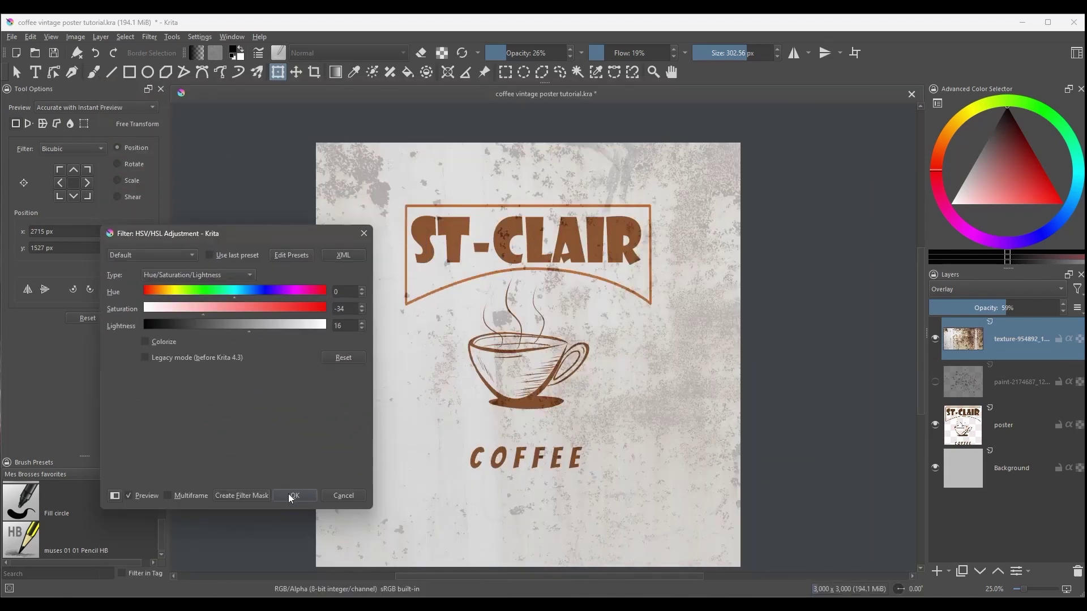
pyautogui.click(291, 496)
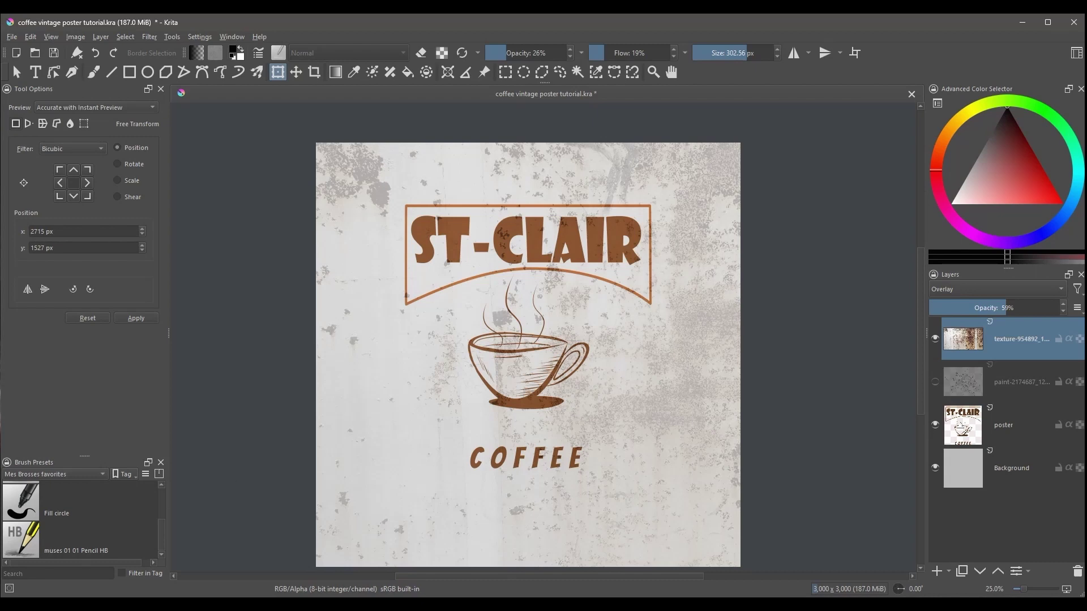
# - Apply Color Balance to the metal texture with red/green/blue at -67/44/-36 for shadows, 22/19/22 for midtones and -1/10/0 for highlights
pyautogui.hotkey('ctrl', 'b')
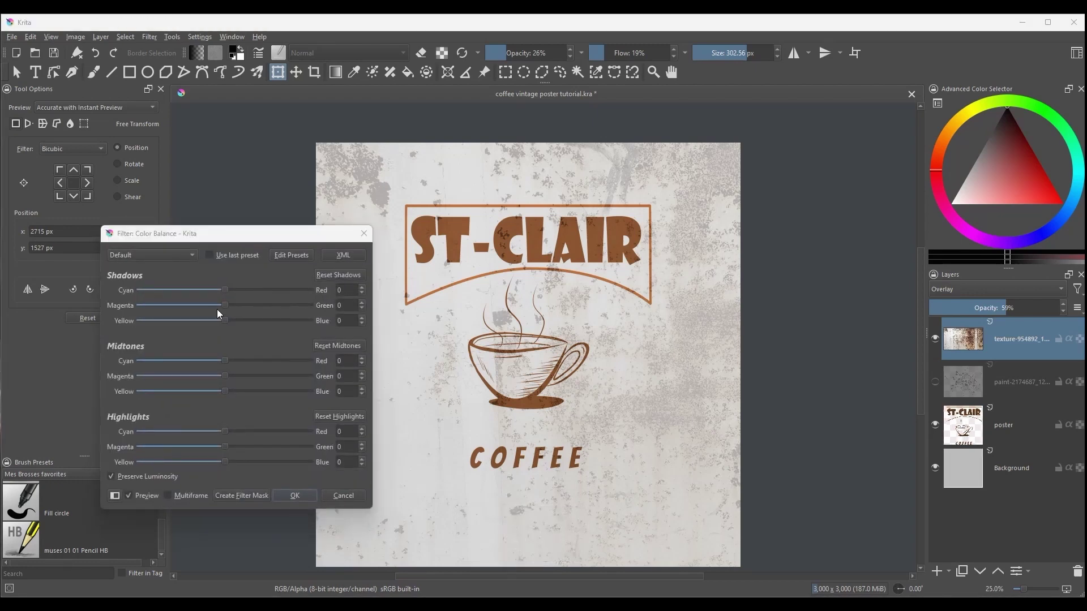
pyautogui.moveTo(225, 290); pyautogui.dragTo(193, 320)
pyautogui.moveTo(224, 376); pyautogui.dragTo(248, 400)
pyautogui.moveTo(225, 422); pyautogui.dragTo(253, 430)
pyautogui.moveTo(225, 481); pyautogui.dragTo(232, 510)
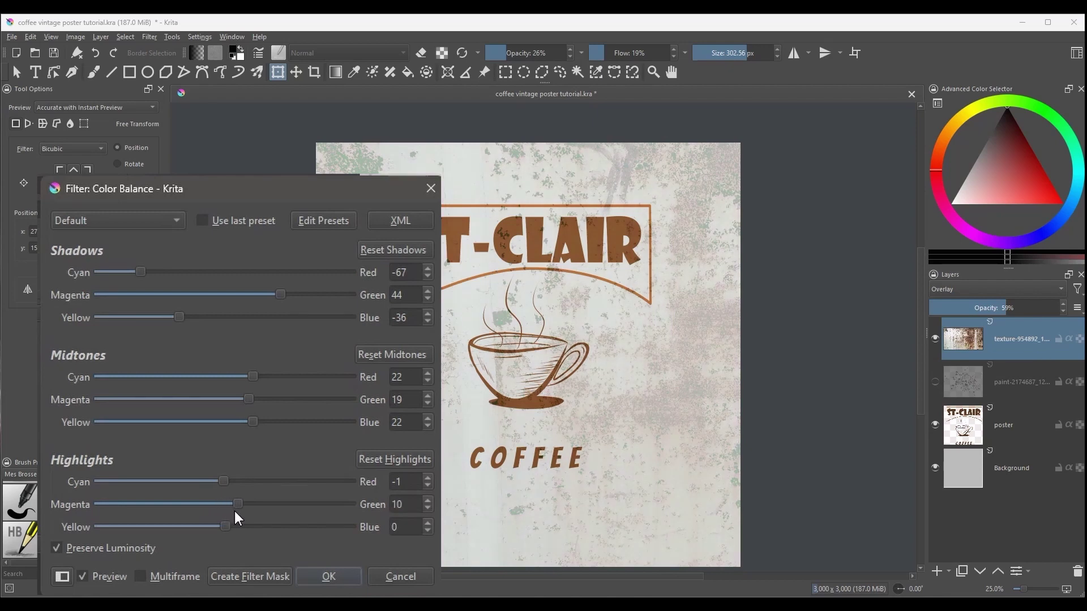
pyautogui.click(298, 497)
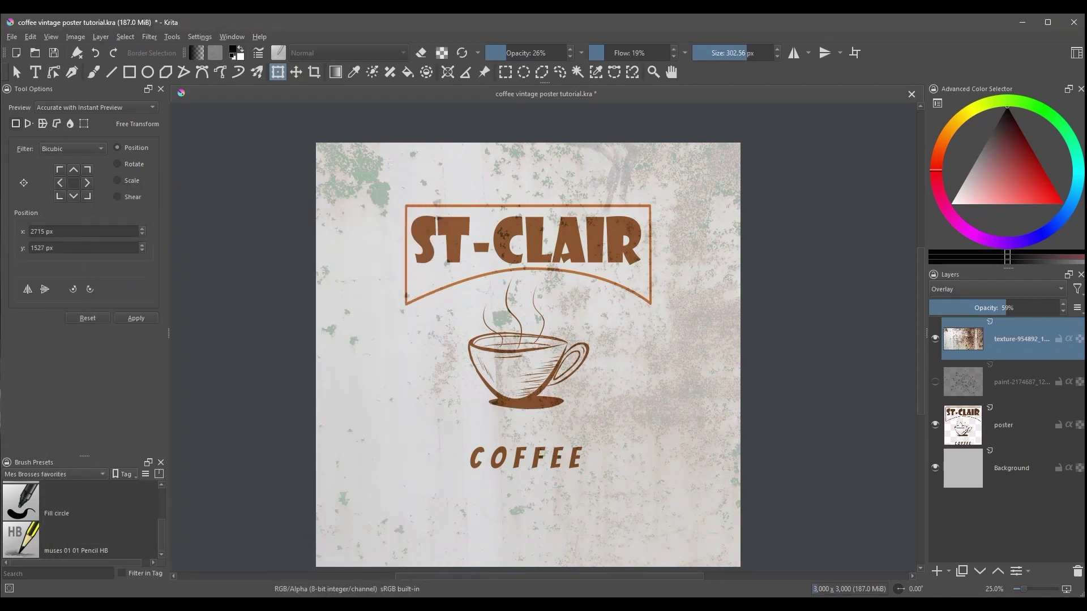
# - Apply a Levels filter to the metal texture with the input black point at 23 and gamma at 1.113
pyautogui.hotkey('ctrl', 'l')
pyautogui.moveTo(63, 410); pyautogui.dragTo(100, 411)
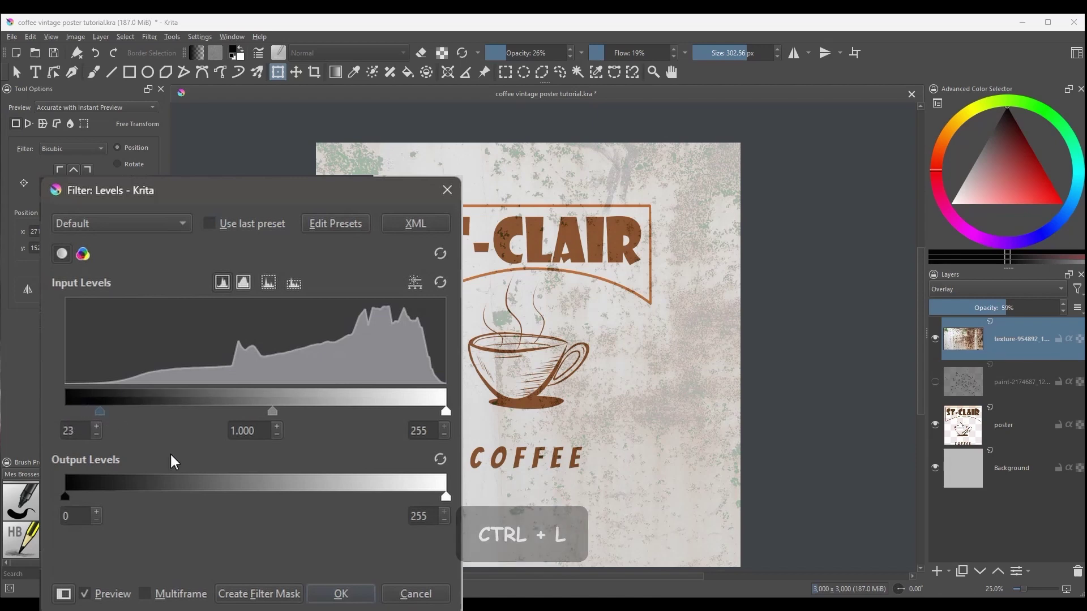
pyautogui.moveTo(272, 407); pyautogui.dragTo(264, 409)
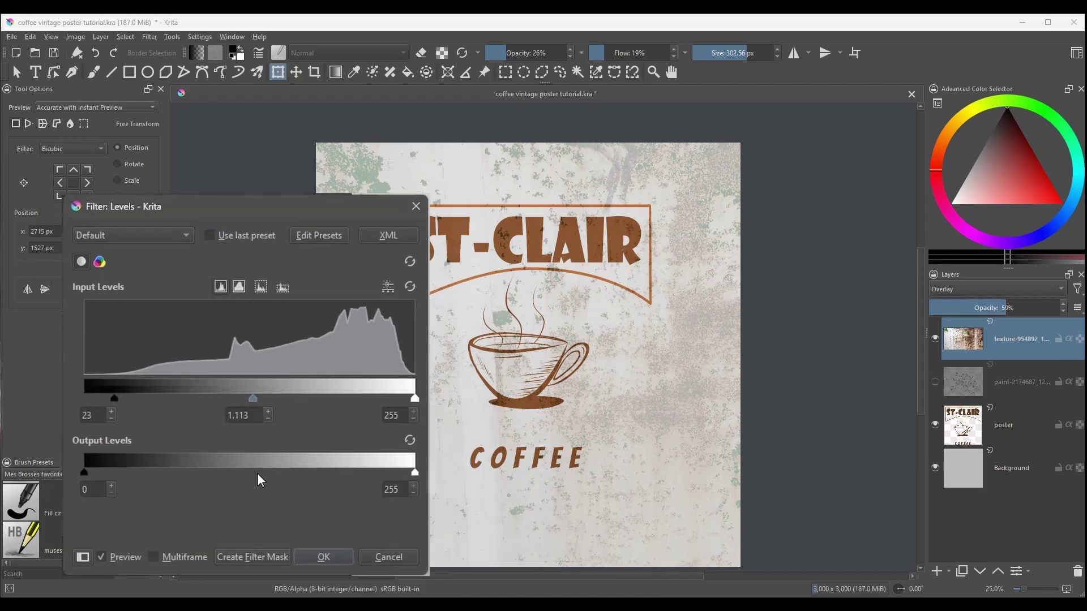
pyautogui.click(294, 498)
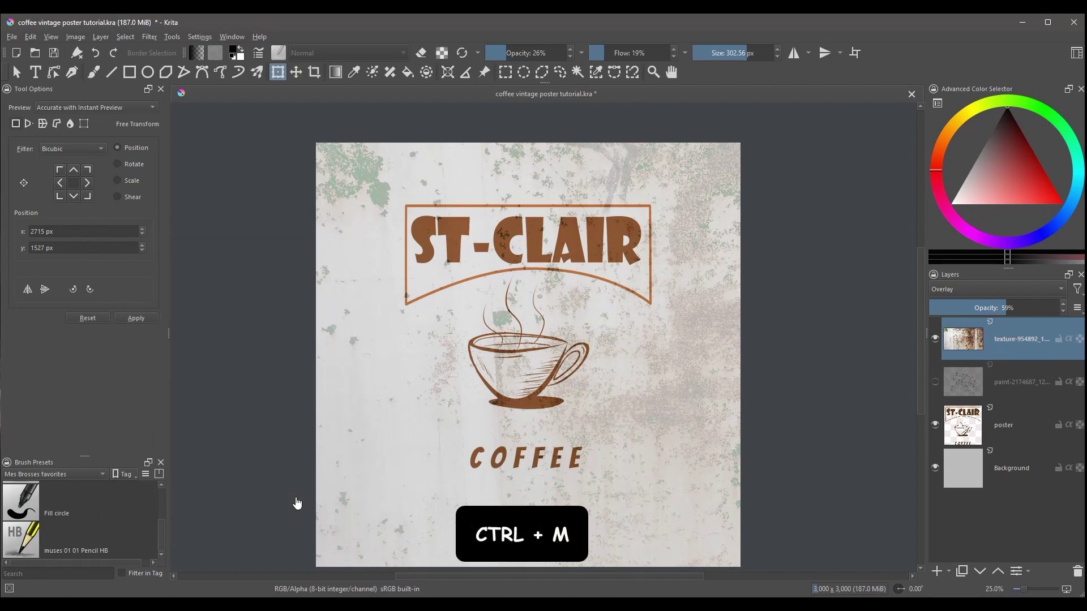
# - Darken the metal texture with a Color Adjustment RGBA curve point at about input 131, output 49
pyautogui.hotkey('ctrl', 'm')
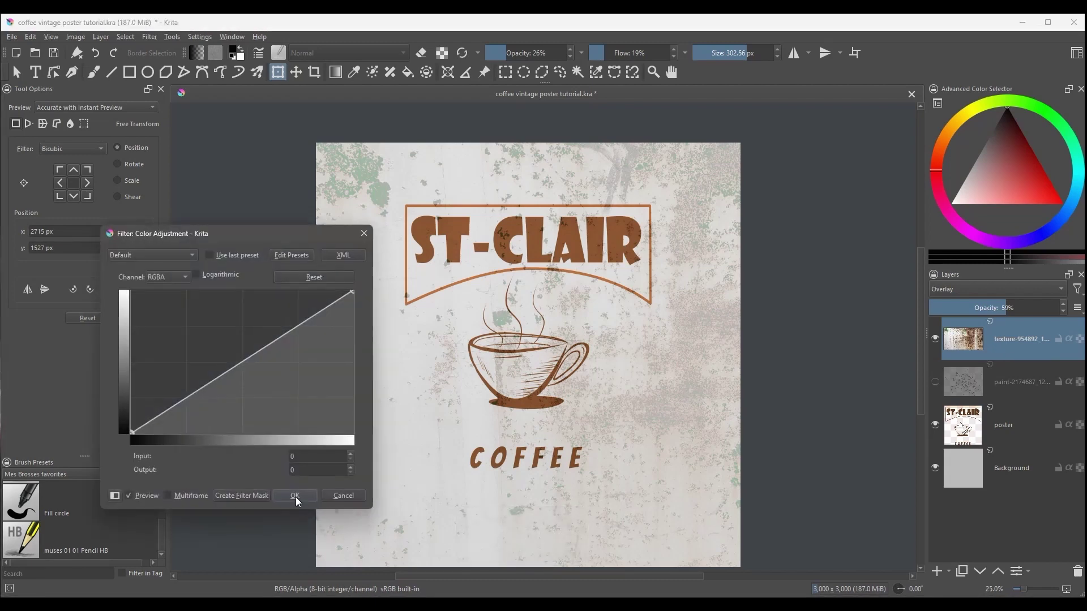
pyautogui.moveTo(241, 359); pyautogui.dragTo(245, 407)
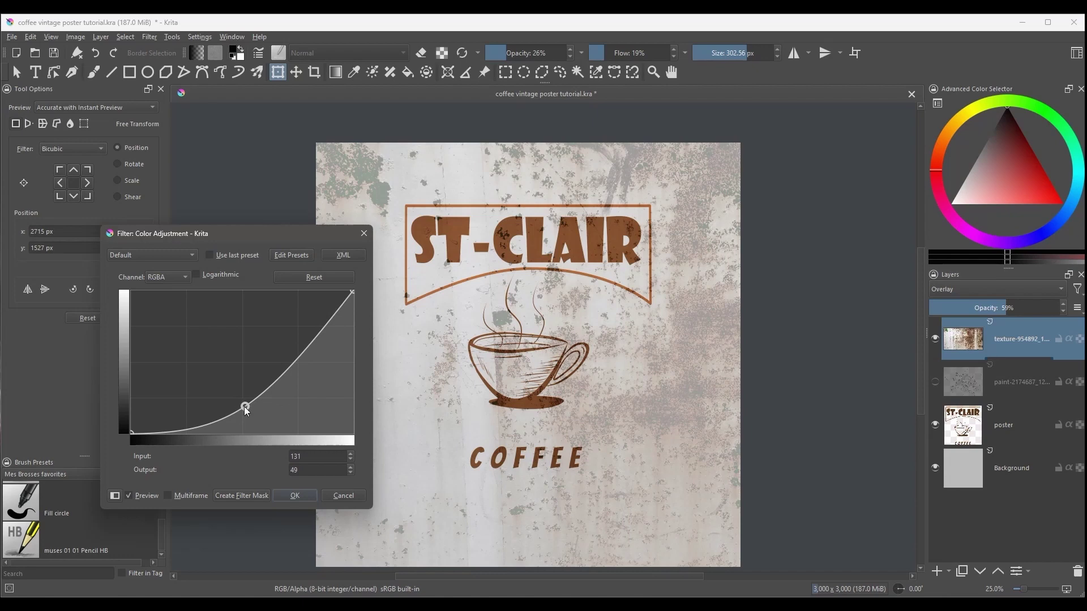
pyautogui.click(291, 497)
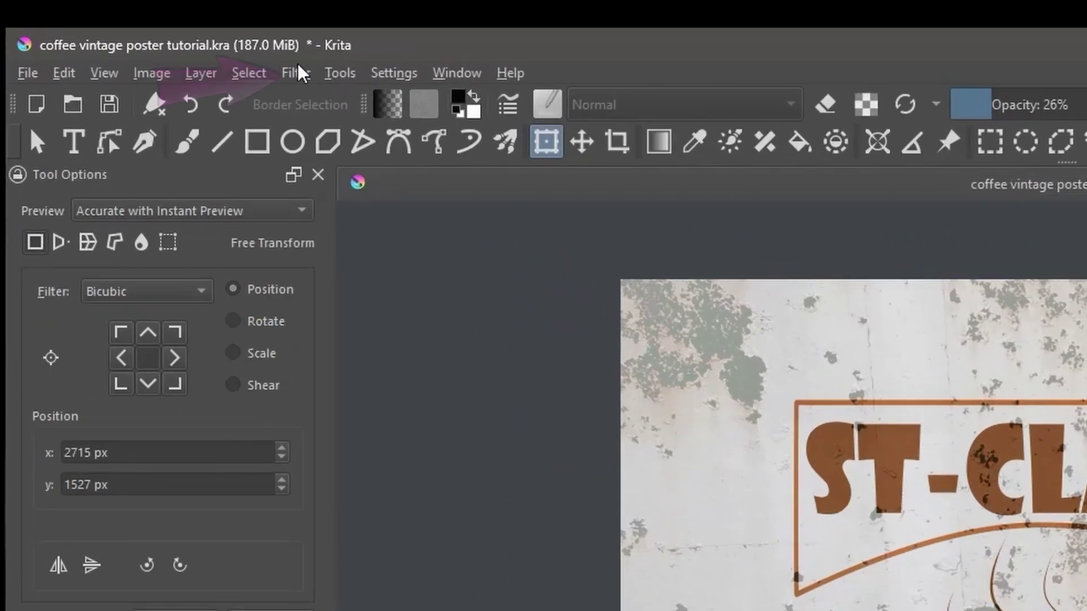
pyautogui.click(150, 36)
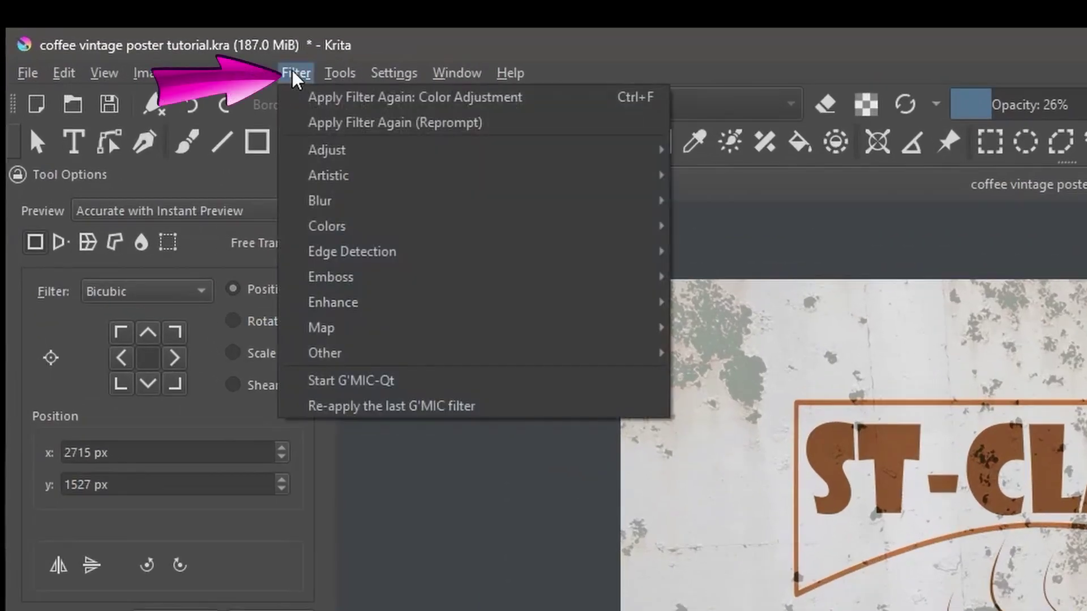
pyautogui.moveTo(326, 150)
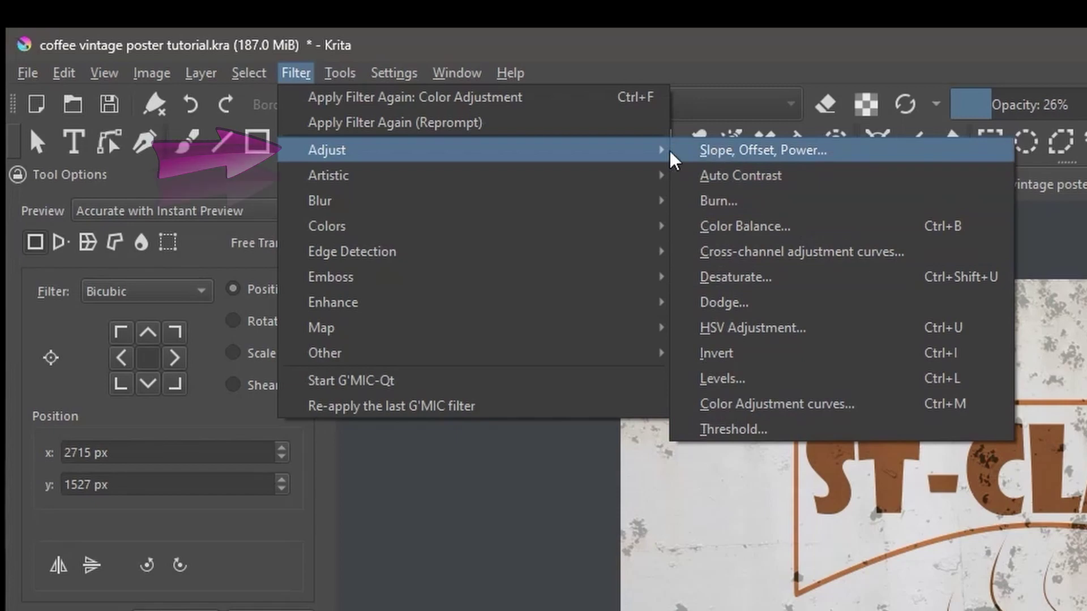
pyautogui.moveTo(340, 180)
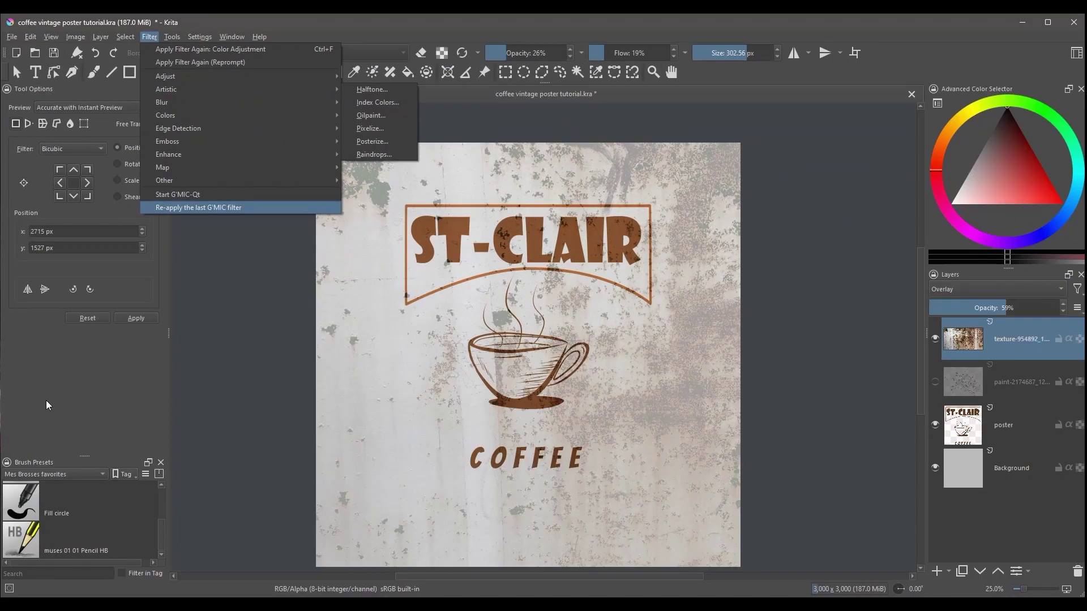
pyautogui.click(47, 400)
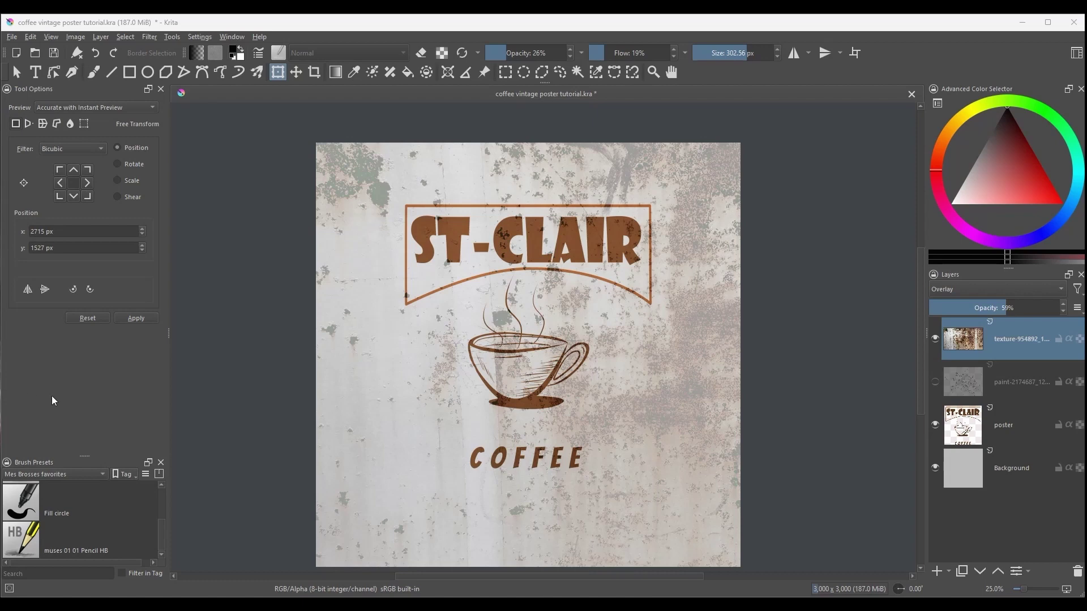
# - Show the paint splatter layer, enlarge it from its lower-right corner and move it over the coffee cup
pyautogui.click(1011, 384)
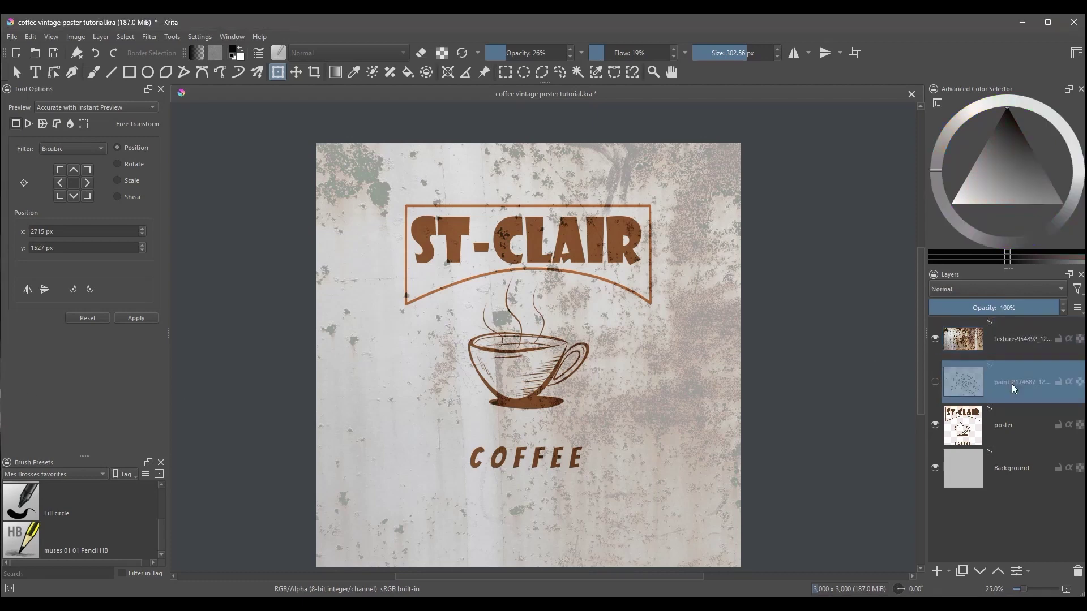
pyautogui.click(934, 382)
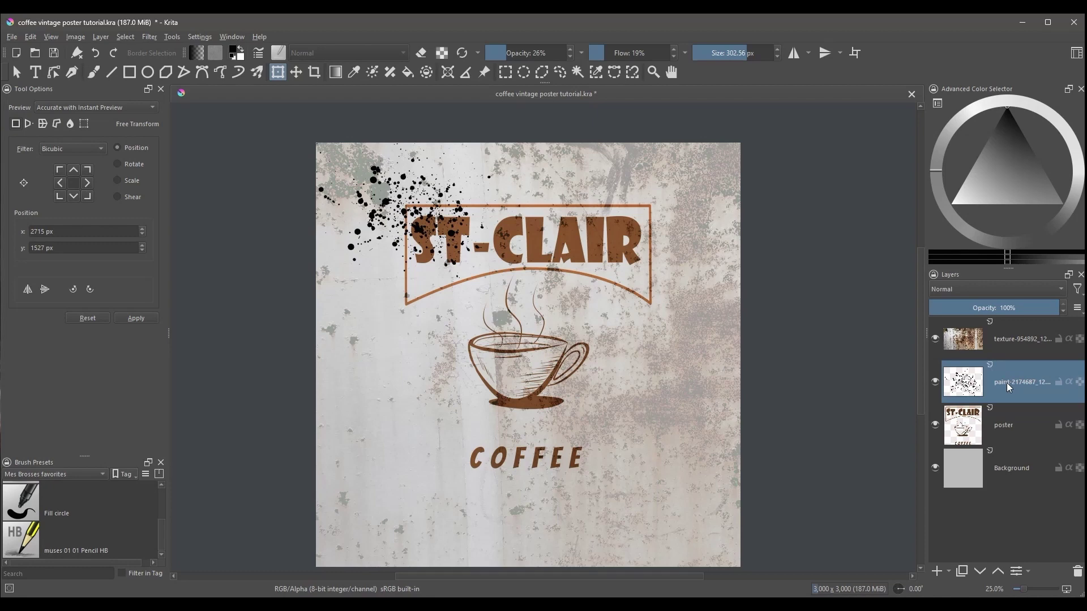
pyautogui.scroll(-1, 568, 355)
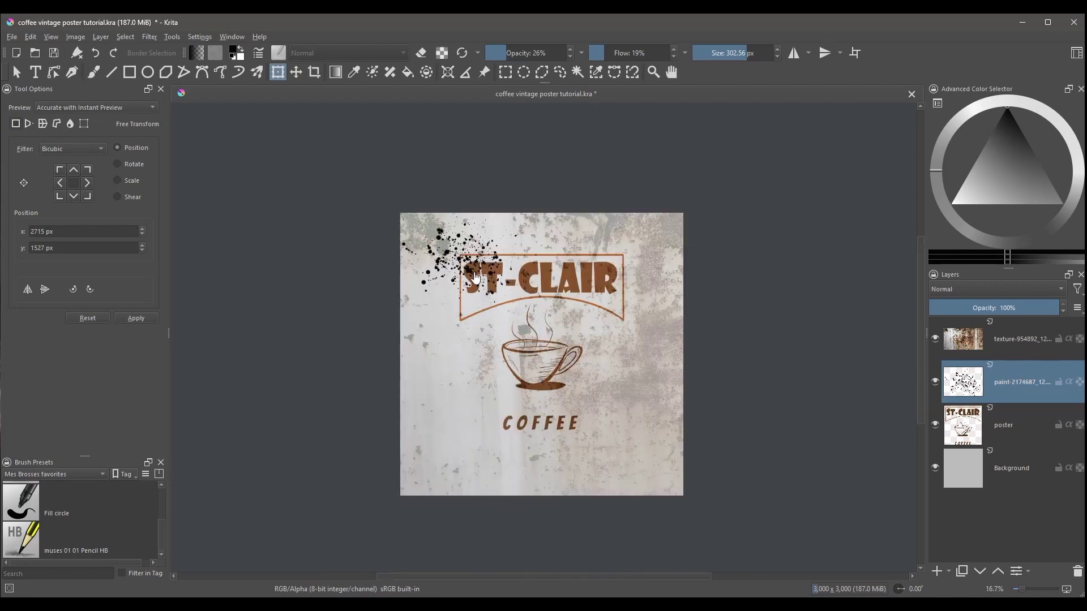
pyautogui.moveTo(461, 261); pyautogui.dragTo(417, 228)
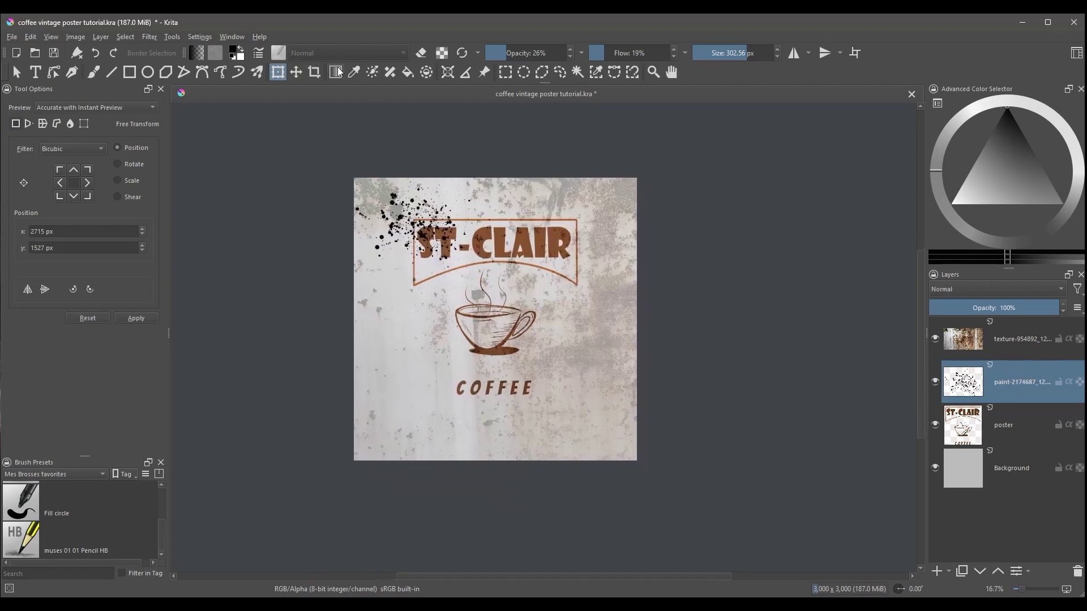
pyautogui.click(385, 210)
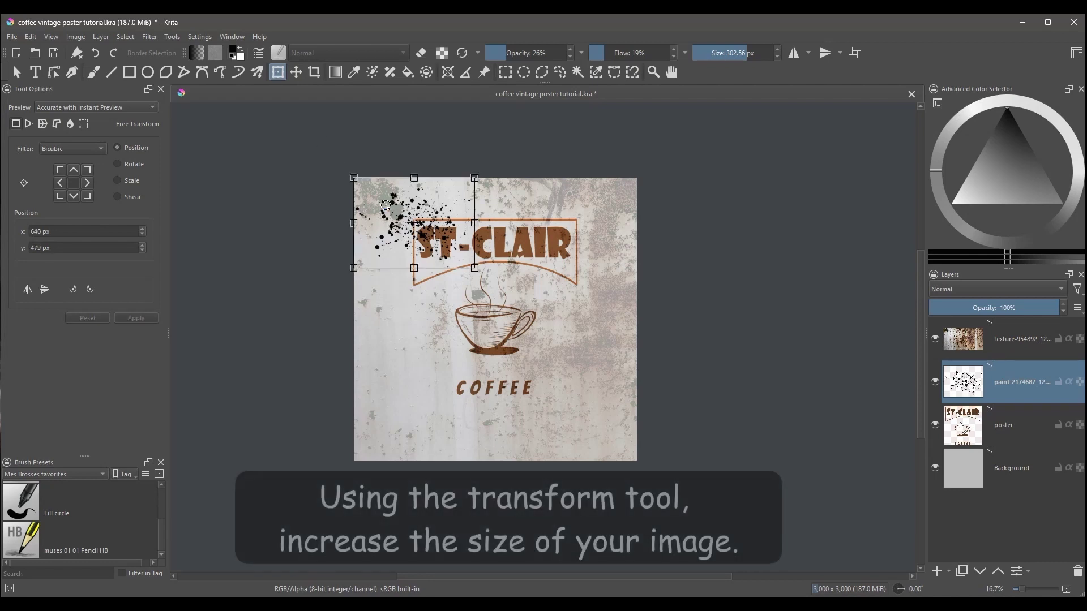
pyautogui.moveTo(480, 276); pyautogui.dragTo(556, 334)
pyautogui.moveTo(484, 251); pyautogui.dragTo(521, 295)
pyautogui.press('Return')
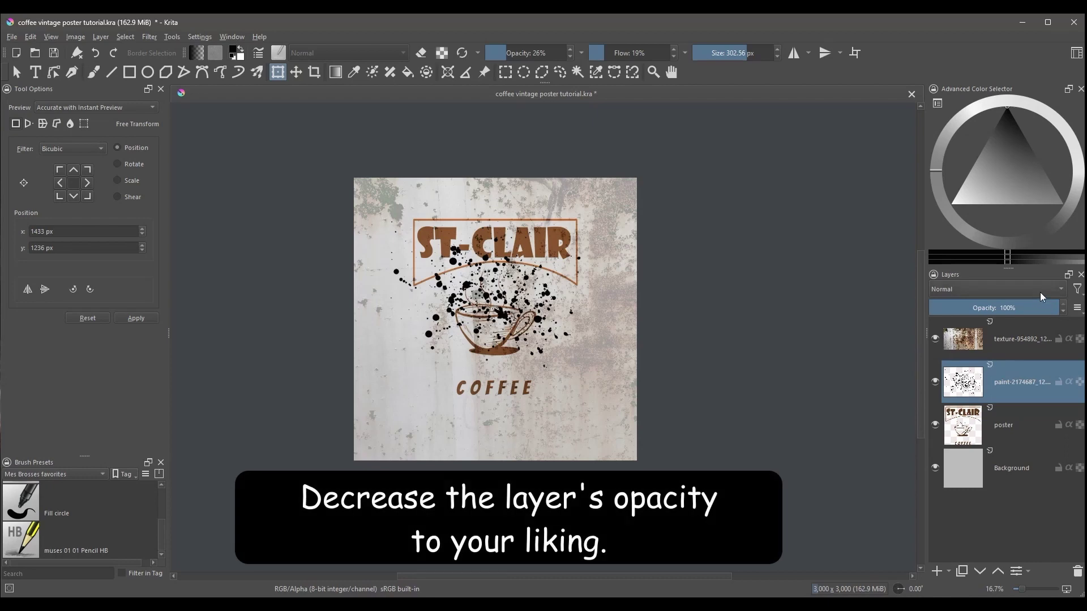
# - Set the paint splatter layer's opacity to 85% and its blending mode to Erase
pyautogui.moveTo(1042, 304)
pyautogui.mouseDown()
pyautogui.moveTo(1011, 307)
pyautogui.moveTo(1041, 306)
pyautogui.mouseUp()
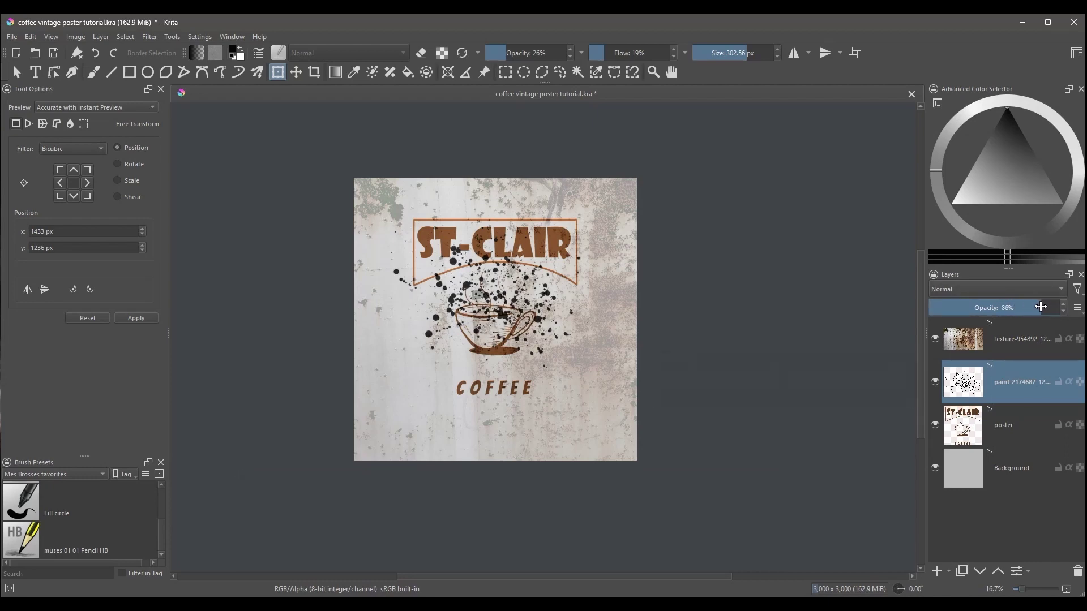
pyautogui.click(977, 290)
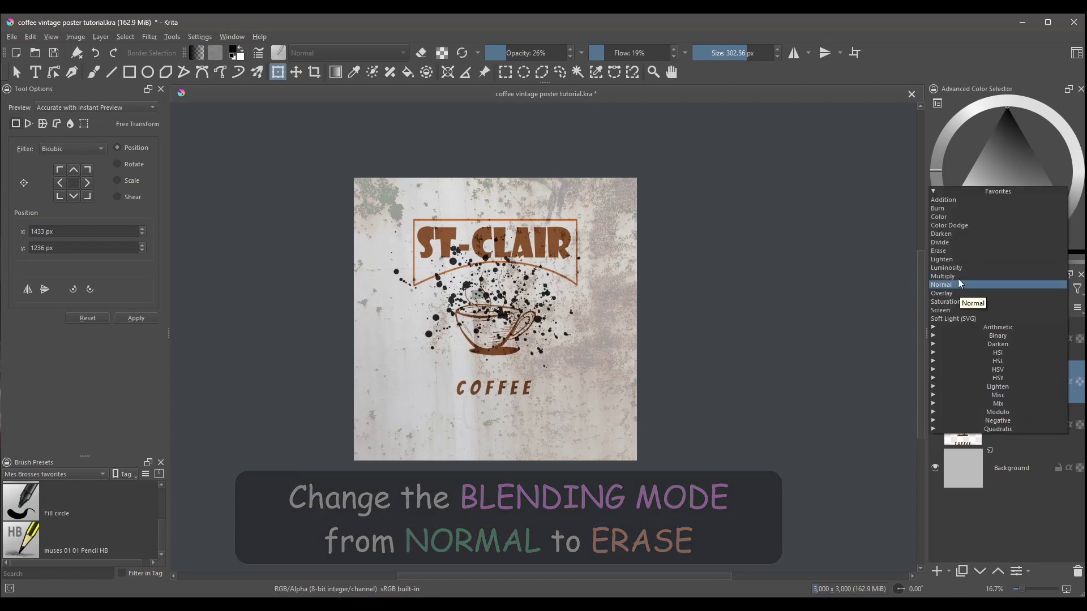
pyautogui.click(940, 251)
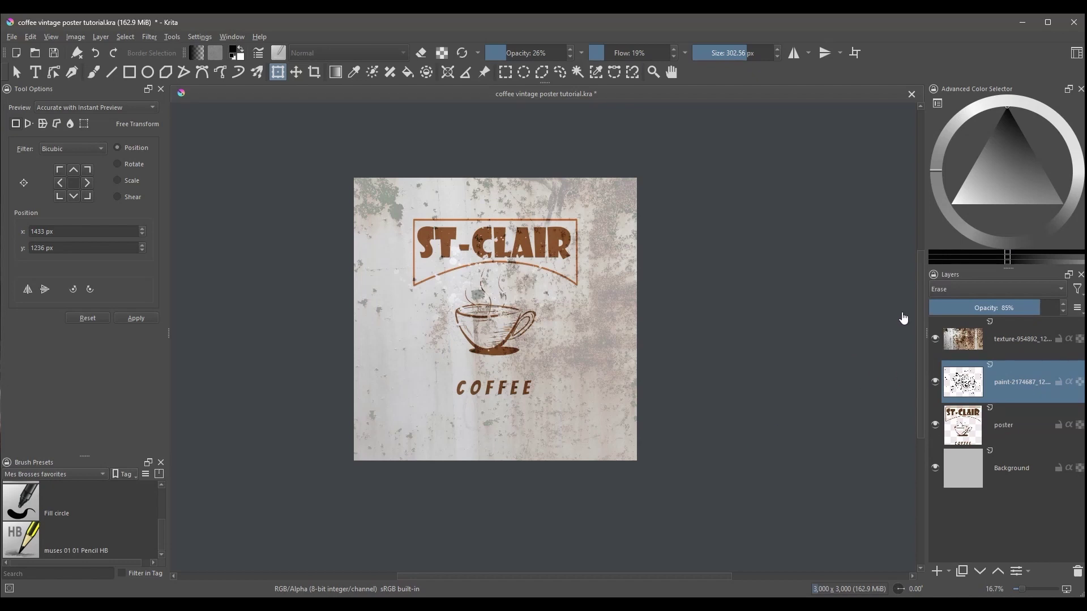
# - Move the paint splatter up and right over the ST-CLAIR lettering and enlarge it from its lower-left corner
pyautogui.scroll(1, 573, 371)
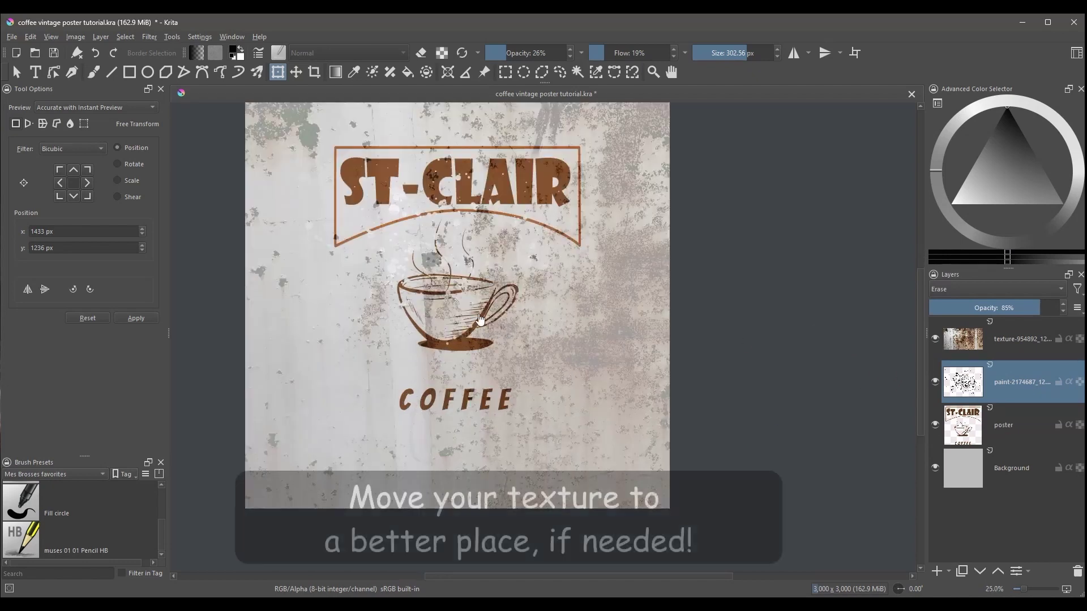
pyautogui.moveTo(447, 283)
pyautogui.mouseDown()
pyautogui.moveTo(445, 297)
pyautogui.moveTo(482, 268)
pyautogui.mouseUp()
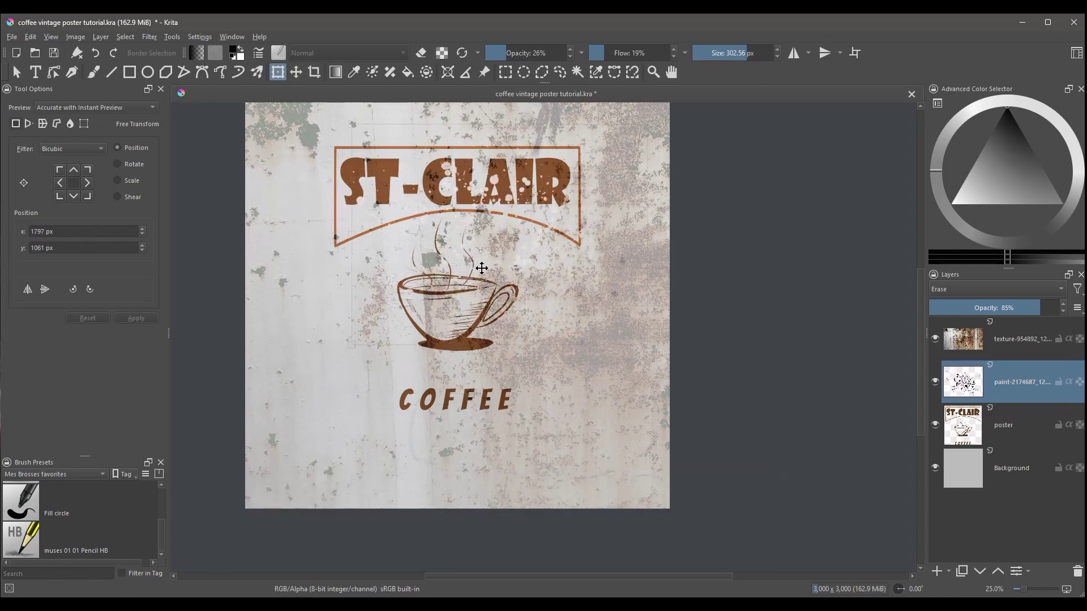
pyautogui.moveTo(352, 345); pyautogui.dragTo(297, 380)
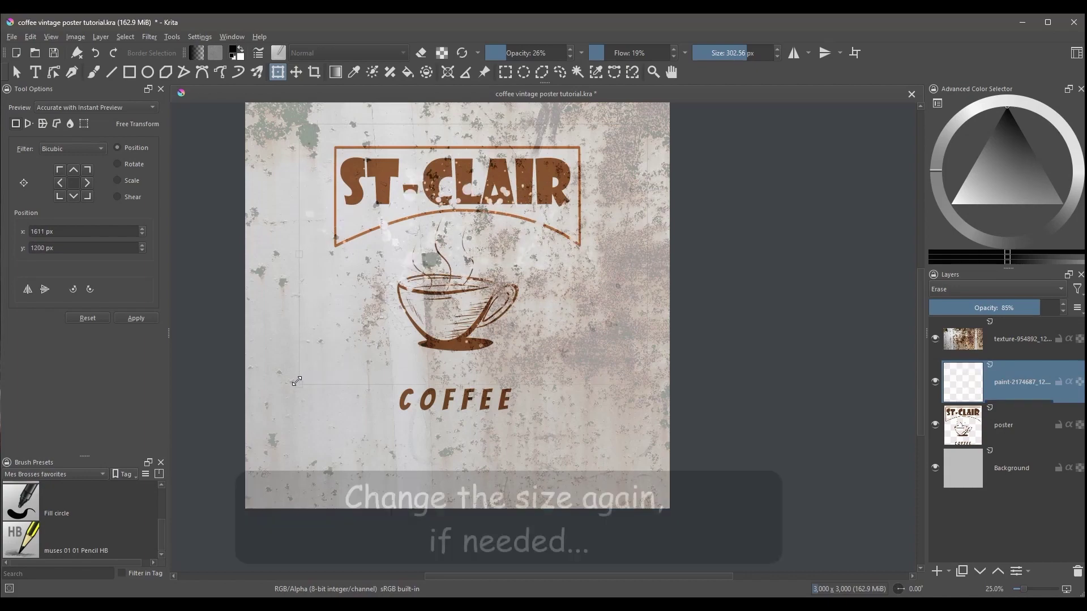